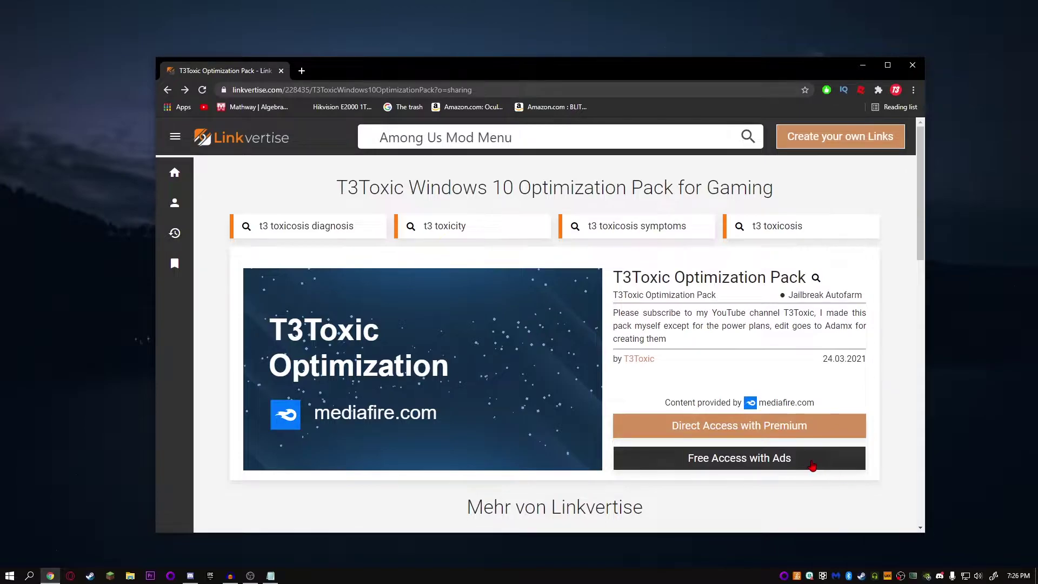
Unlock the T3Toxic Optimization Pack link through free access with ads, completing the "Discover interesting articles" task
click(809, 462)
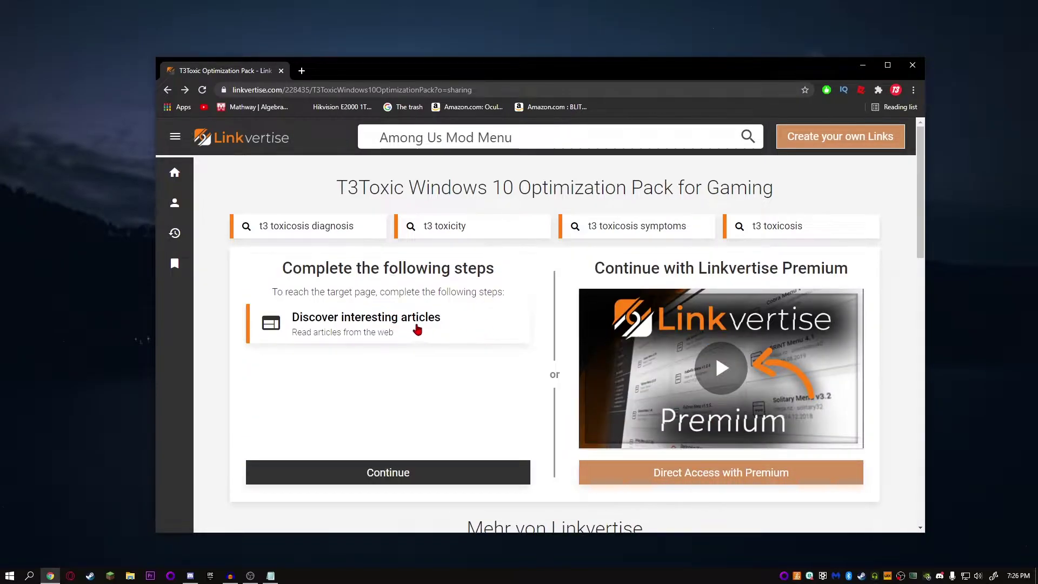
click(406, 329)
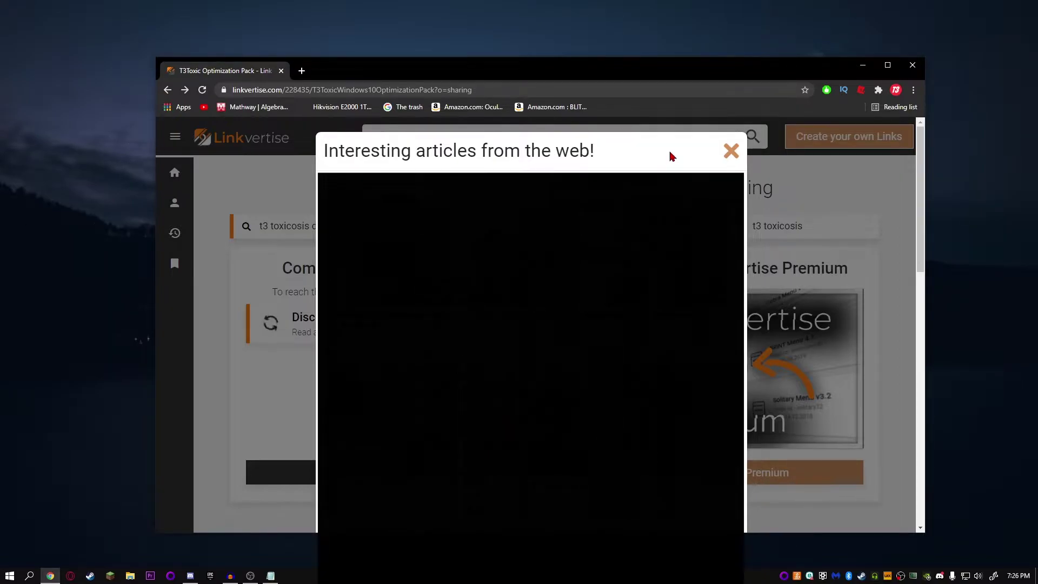
click(731, 152)
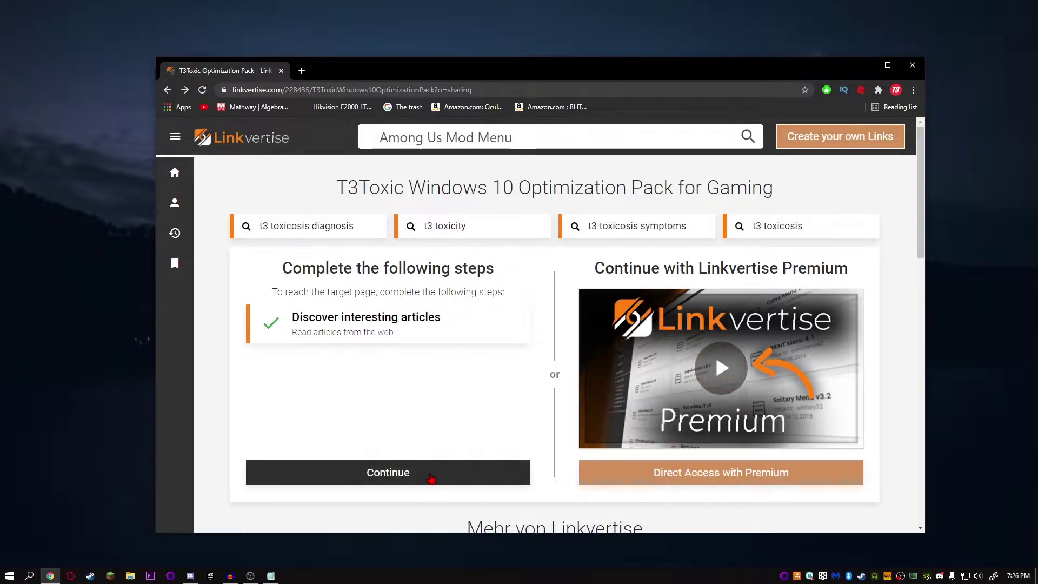
click(458, 479)
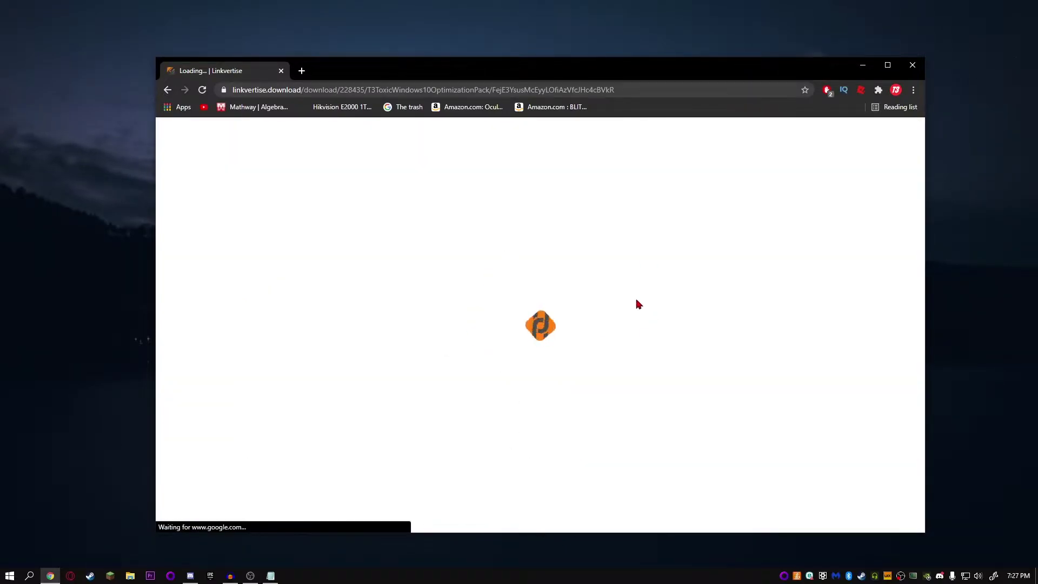
Download the T3Toxic Optimization Pack download manager from the Linkvertise page
scroll(575, 378, down, 2)
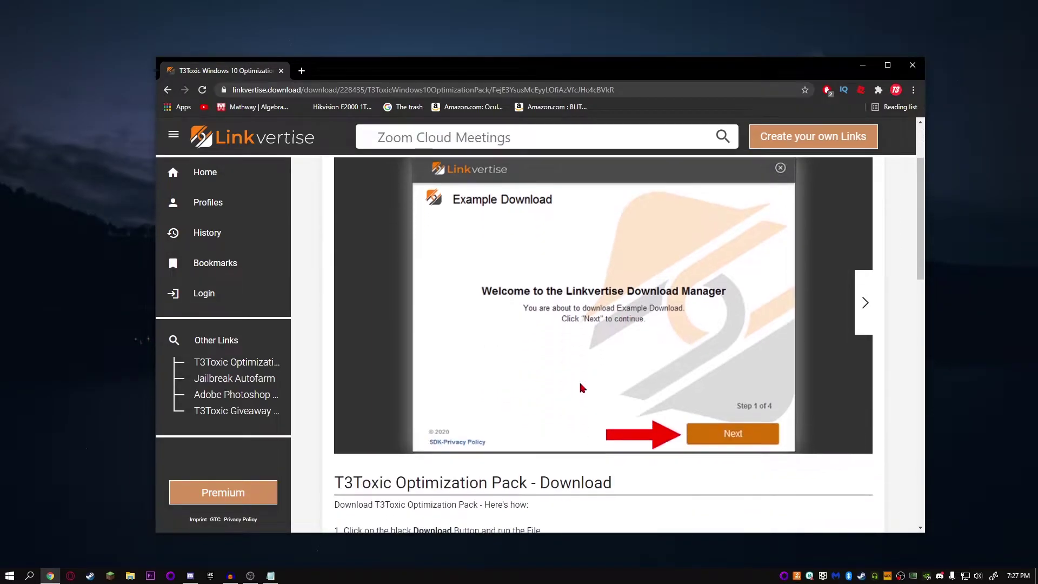
click(874, 325)
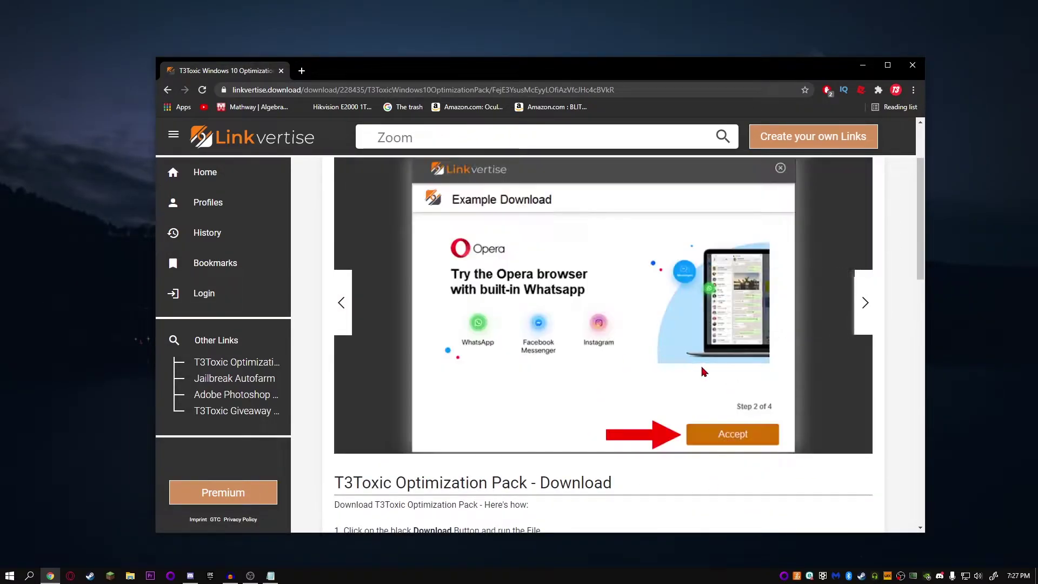
scroll(635, 360, down, 5)
click(552, 433)
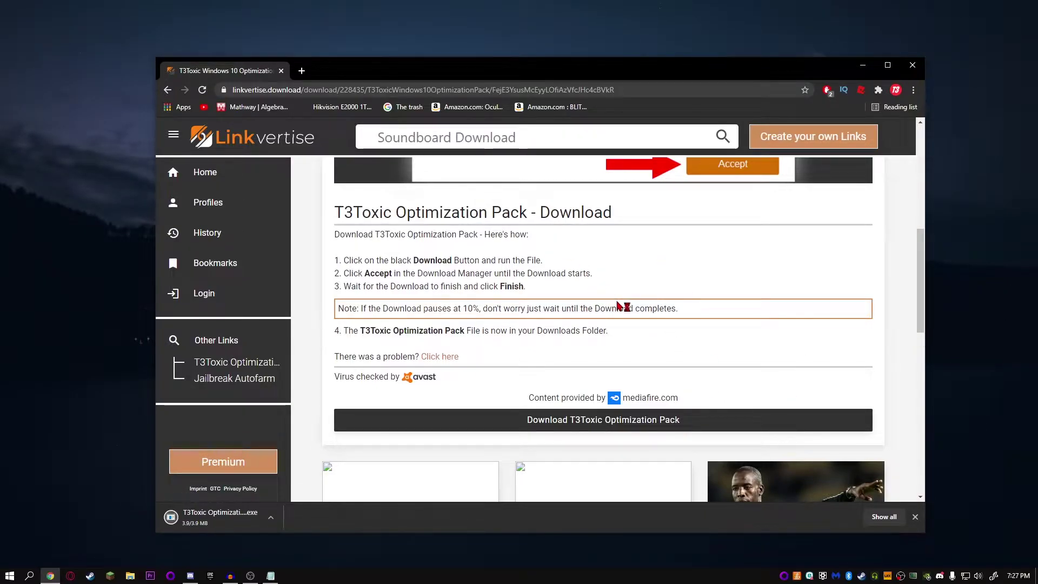
drag(328, 375, 443, 382)
click(442, 382)
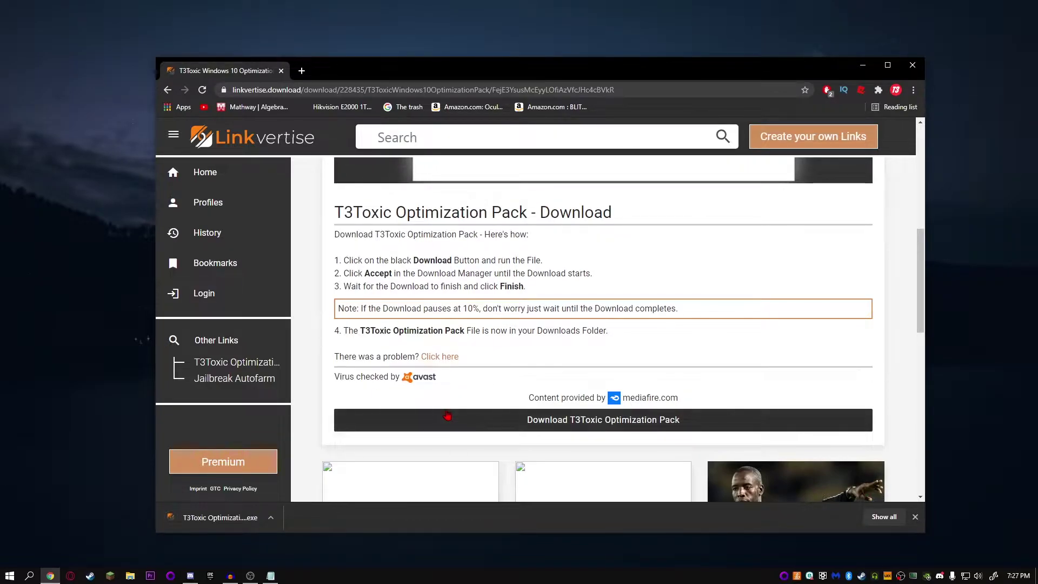
Run the downloaded Linkvertise Download Manager to fetch the T3Toxic Optimization Pack and open its download folder
click(231, 528)
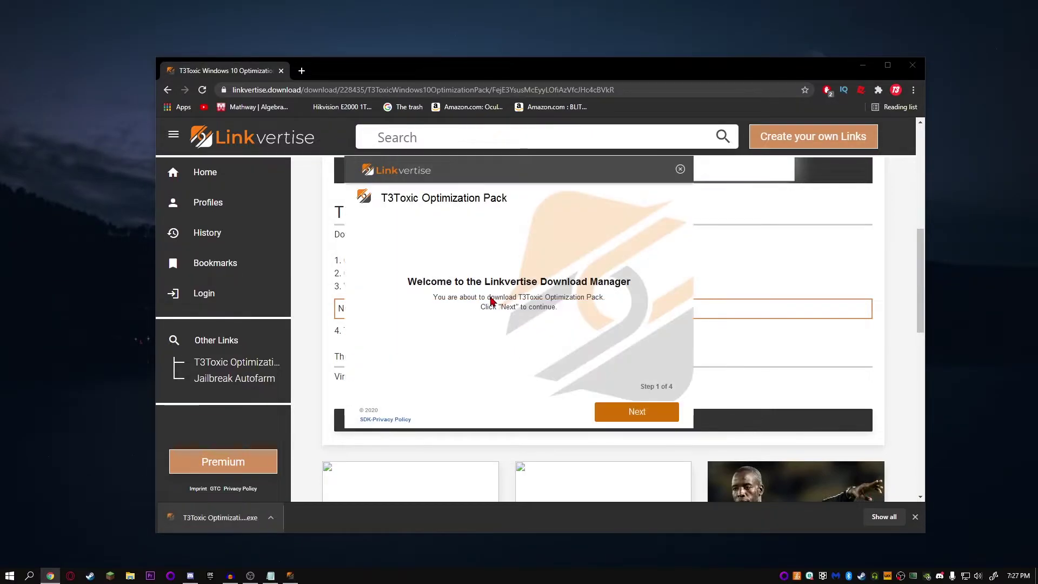
click(637, 412)
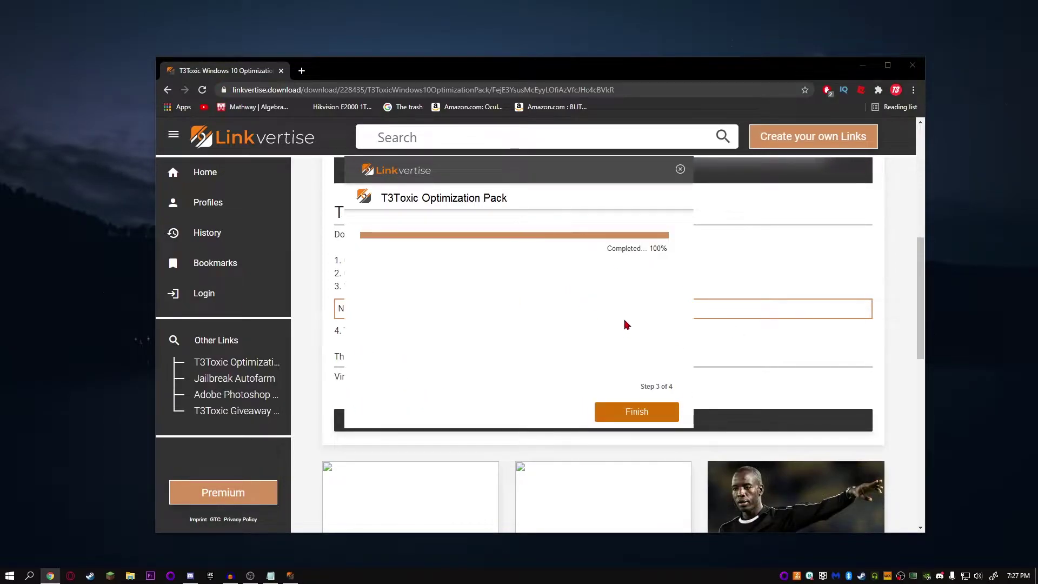
click(641, 413)
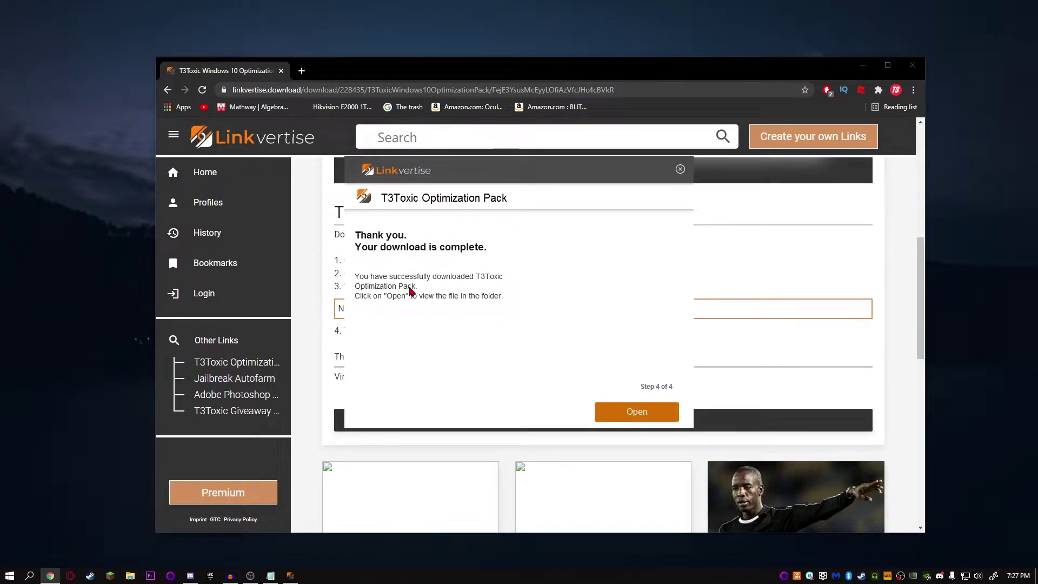
click(616, 409)
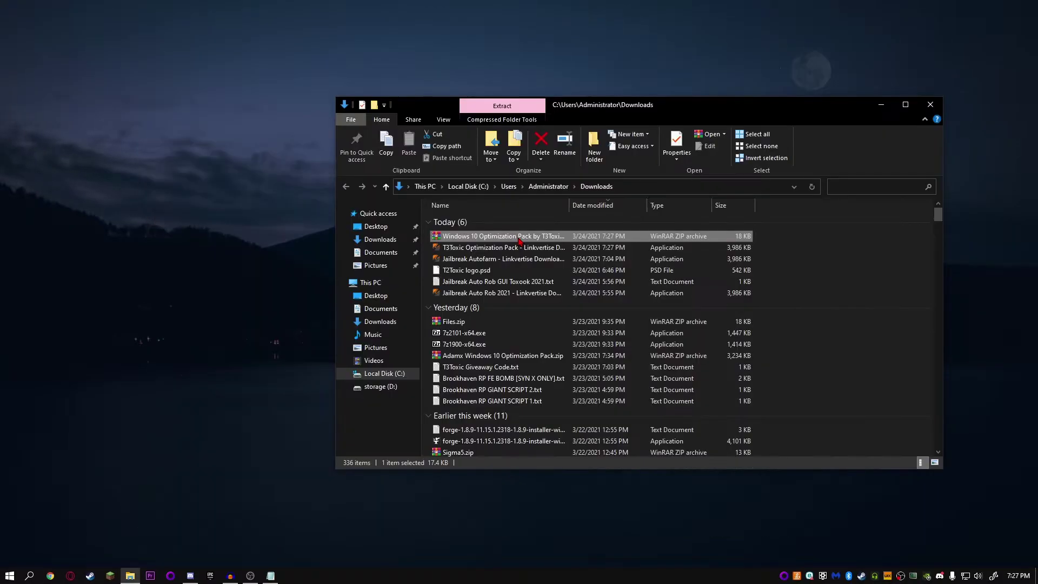
Place the Windows 10 Optimization Pack by T3Toxic archive on the desktop and extract it to a folder of the same name
drag(216, 217, 216, 217)
click(454, 211)
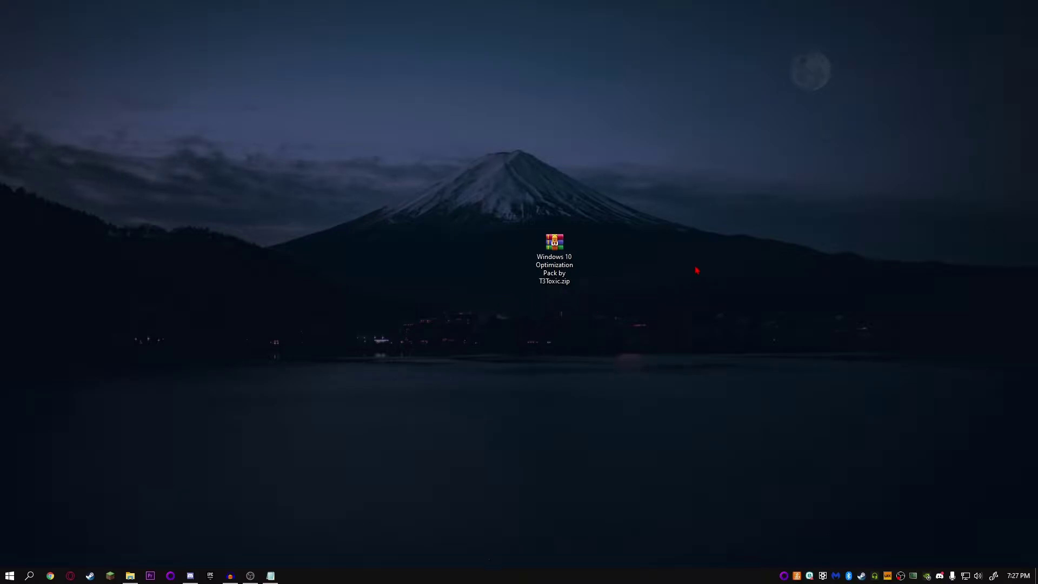
right_click(551, 247)
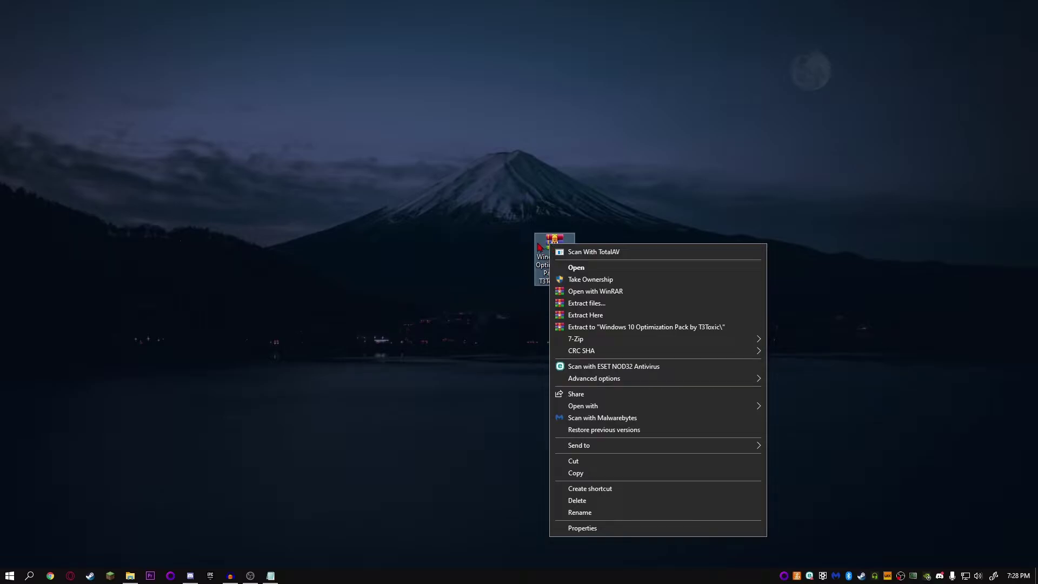
click(633, 306)
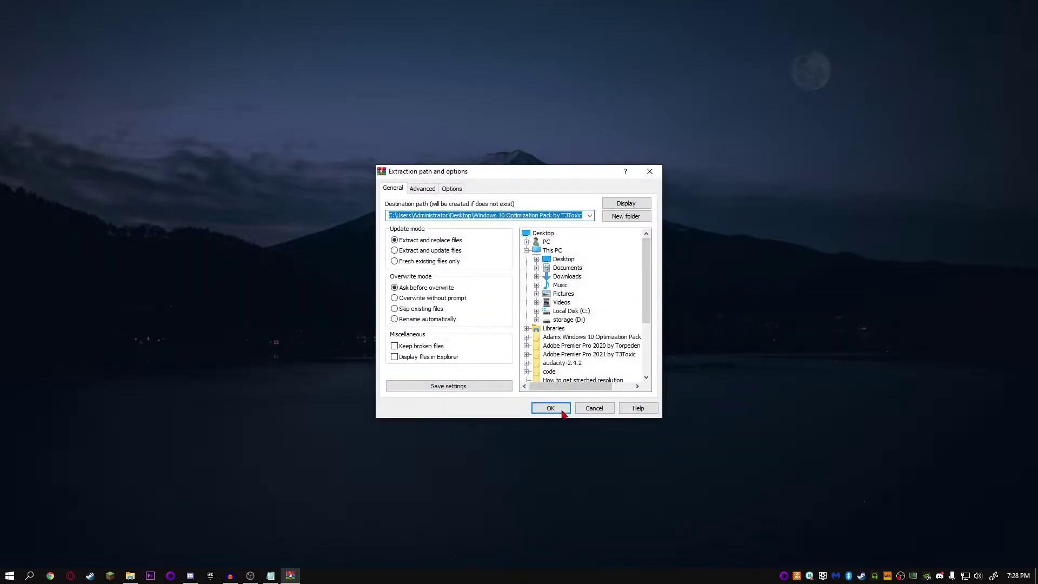
click(561, 411)
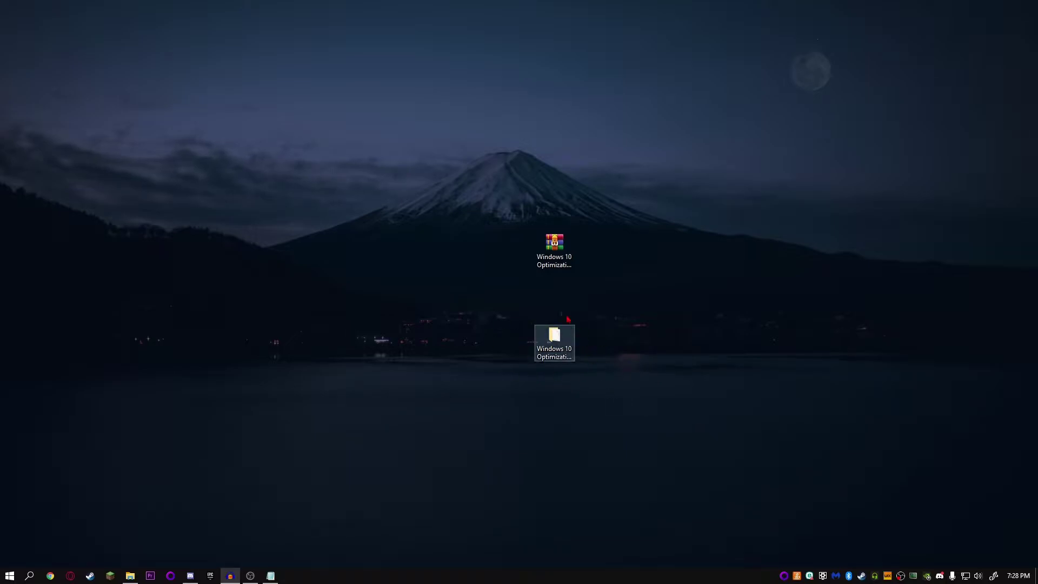
Open the extracted pack's 0 Restore Point folder and launch the Restore Point shortcut
double_click(567, 348)
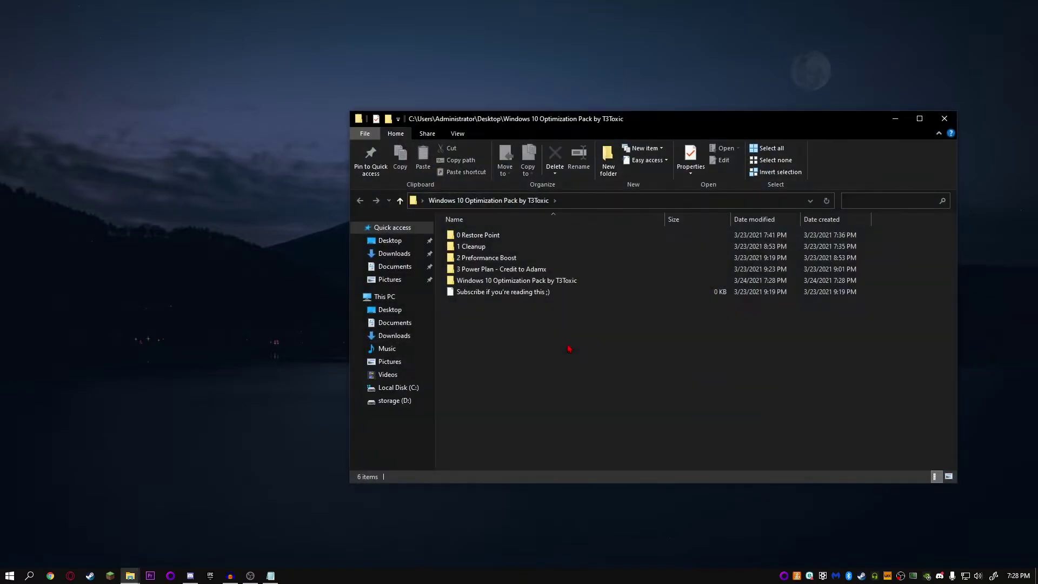
drag(675, 126, 500, 108)
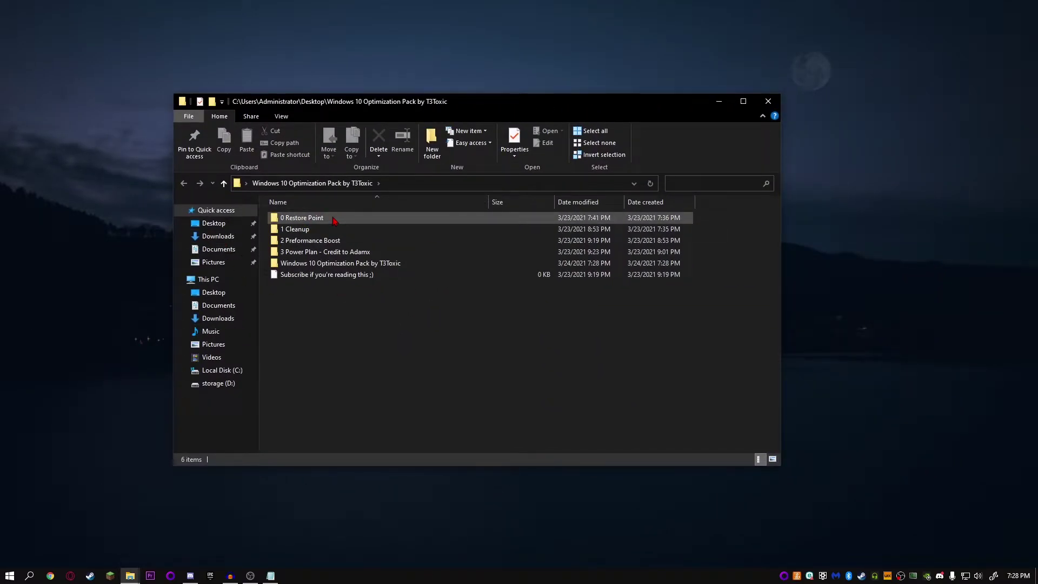
double_click(314, 217)
double_click(333, 217)
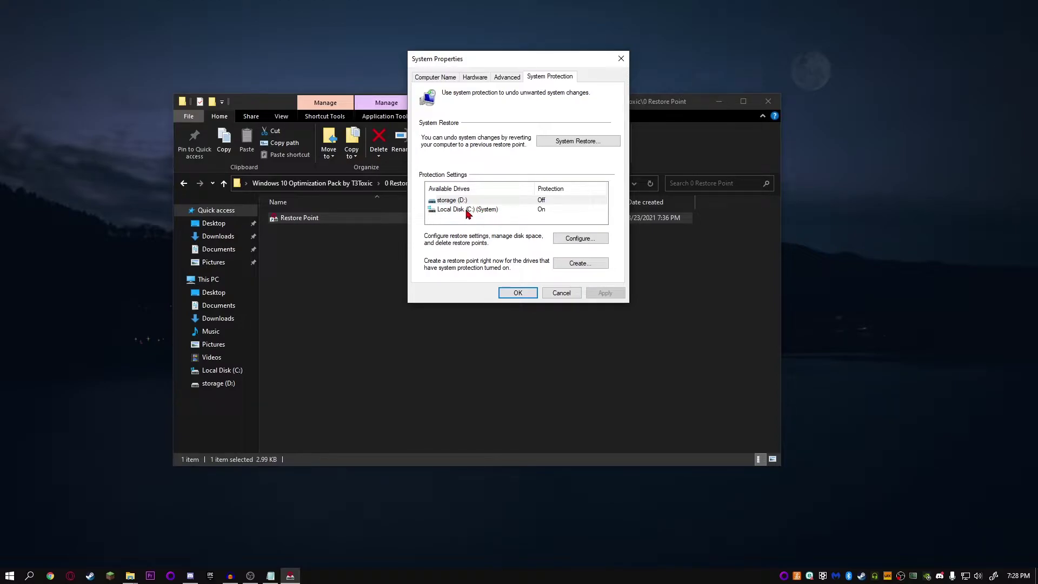
Review the protection settings for Local Disk (C:) and accept them with system protection turned on
click(468, 211)
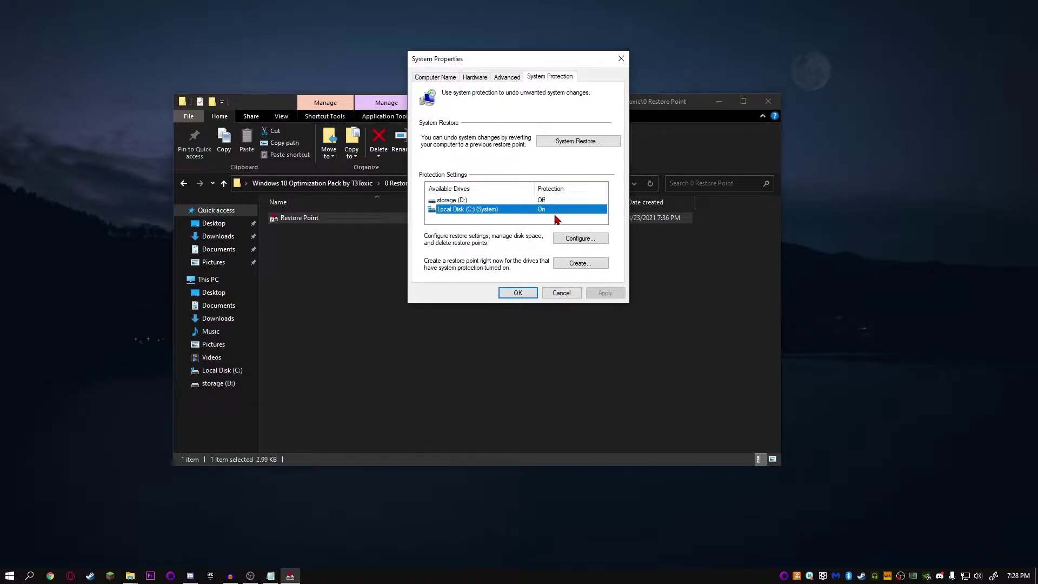
click(581, 240)
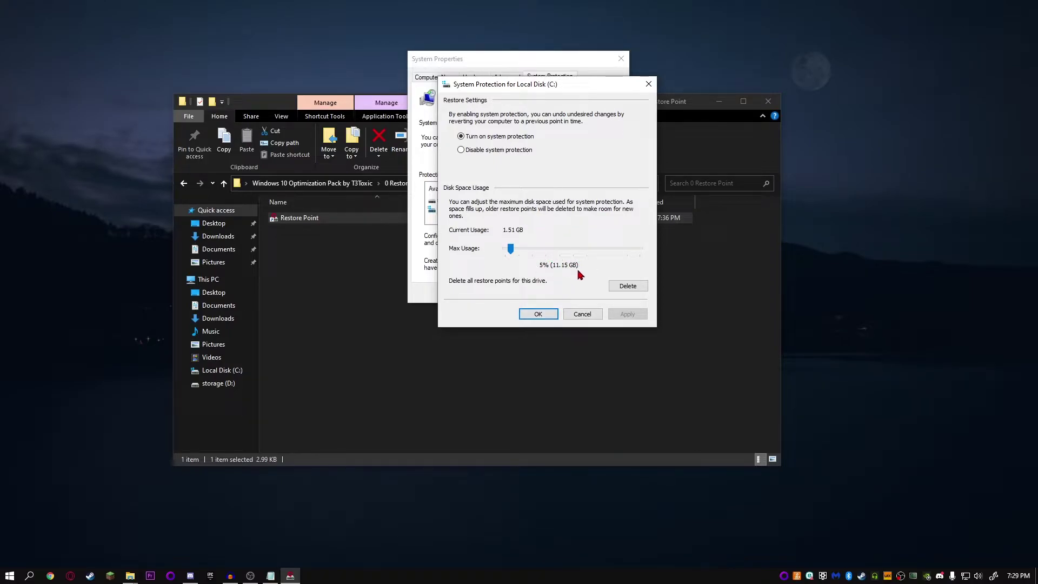
click(535, 313)
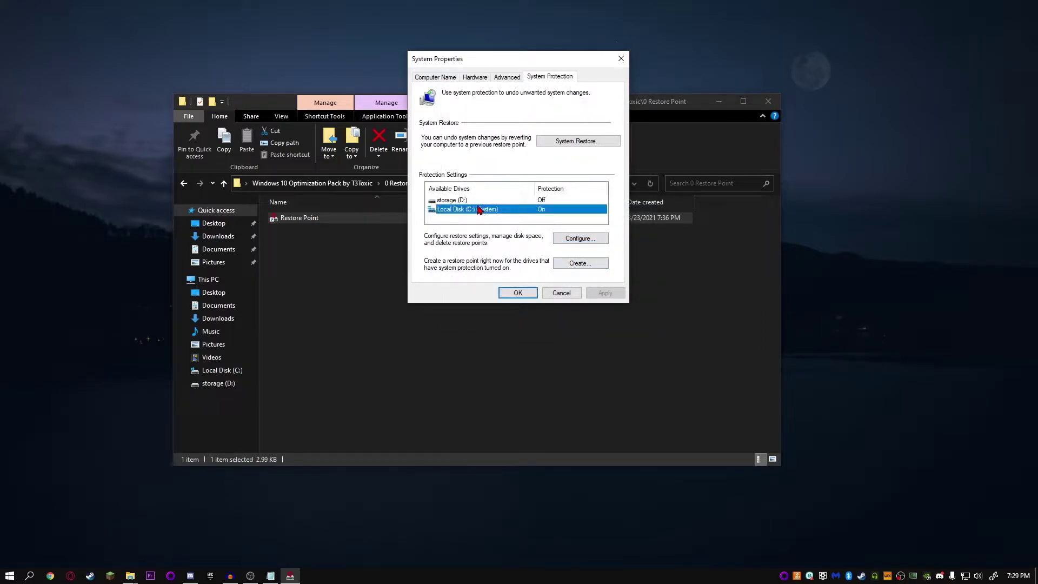
Create a restore point described as BackupT3
click(569, 264)
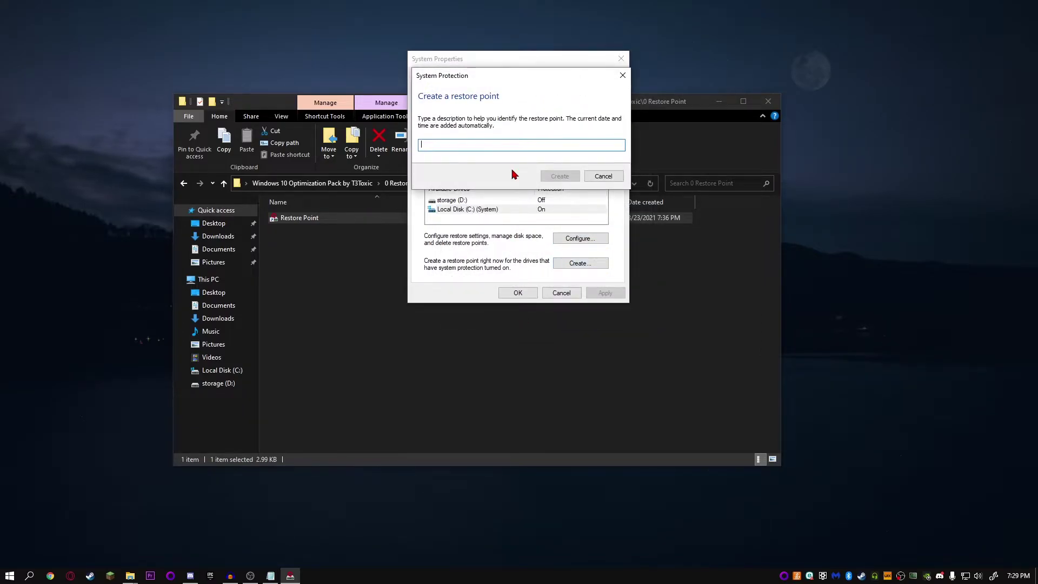
text(BackupT3)
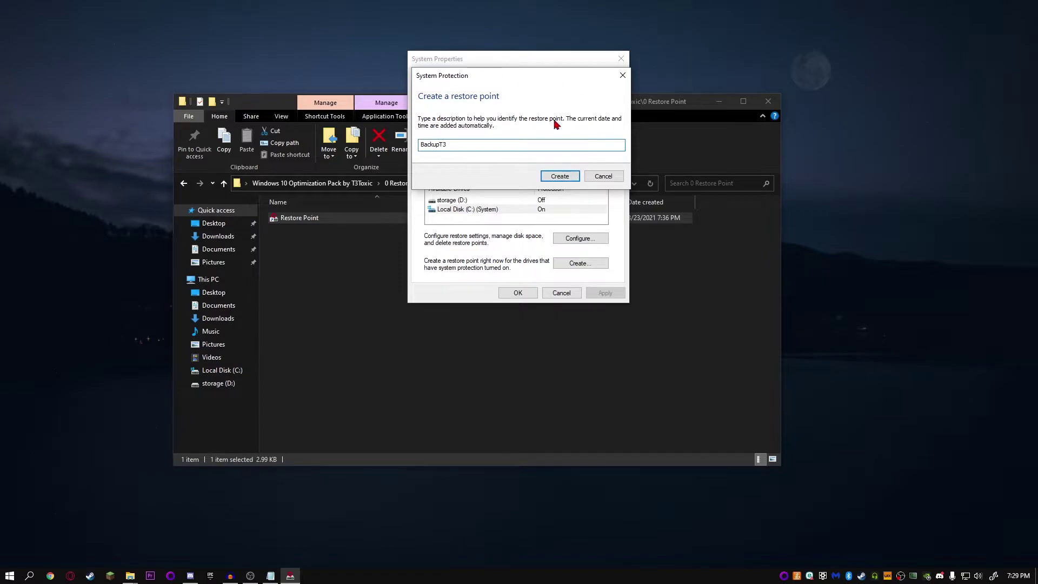
click(572, 179)
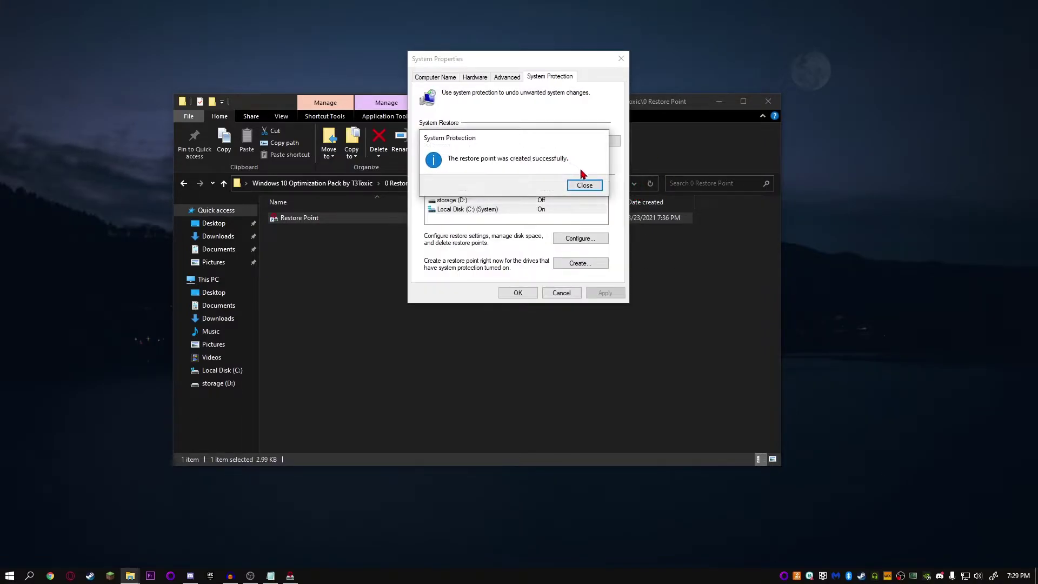
click(588, 185)
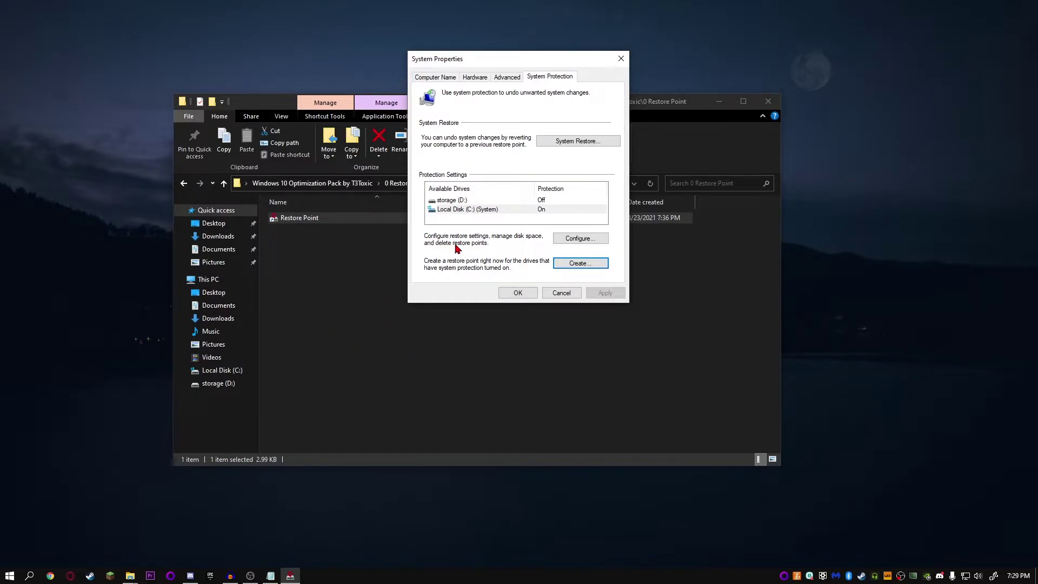
Locate the BackupT3 entry in System Restore without restoring it, and close System Properties
click(578, 141)
click(600, 402)
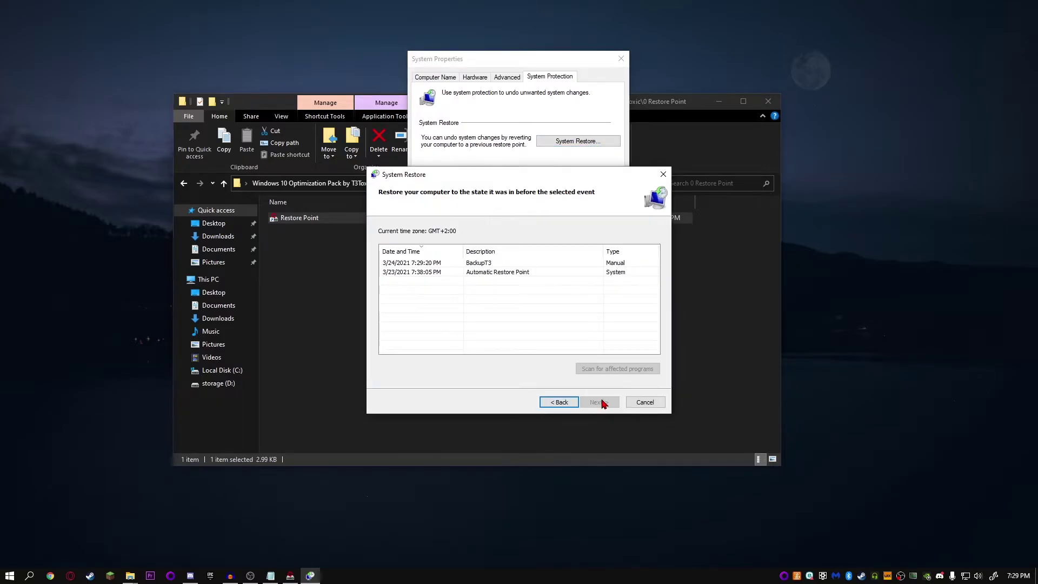
click(482, 263)
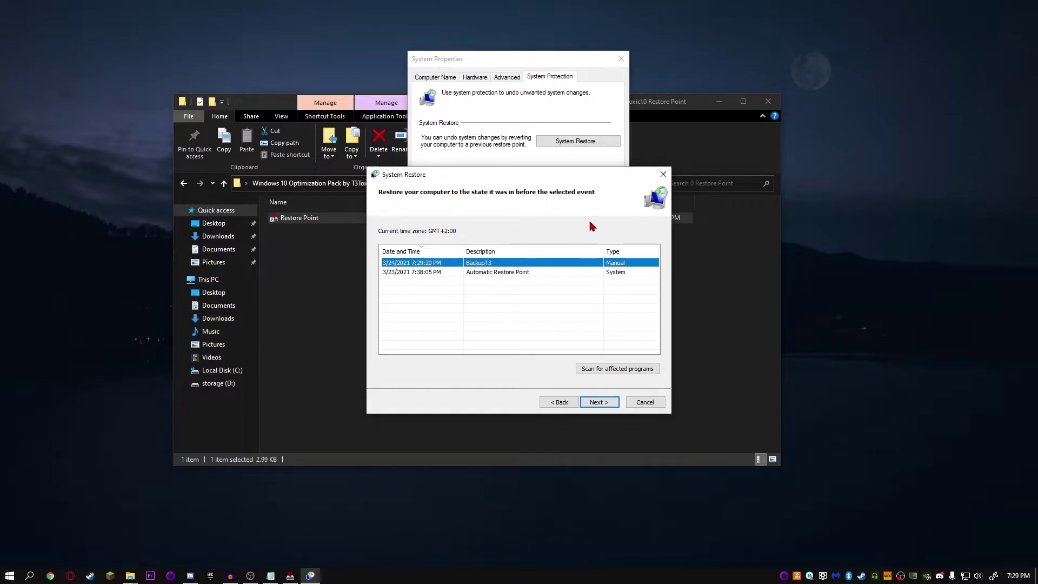
click(655, 403)
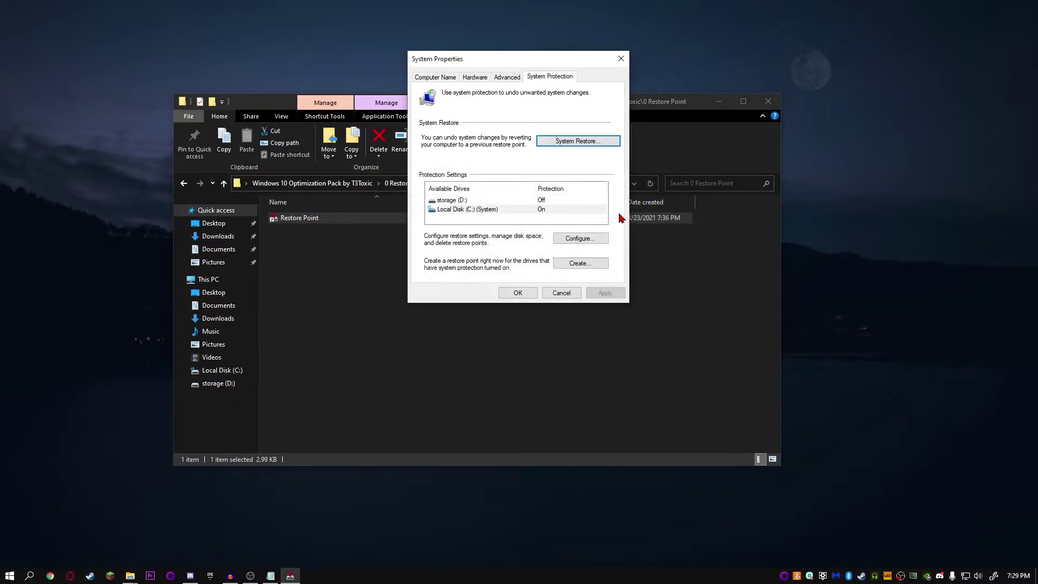
click(621, 59)
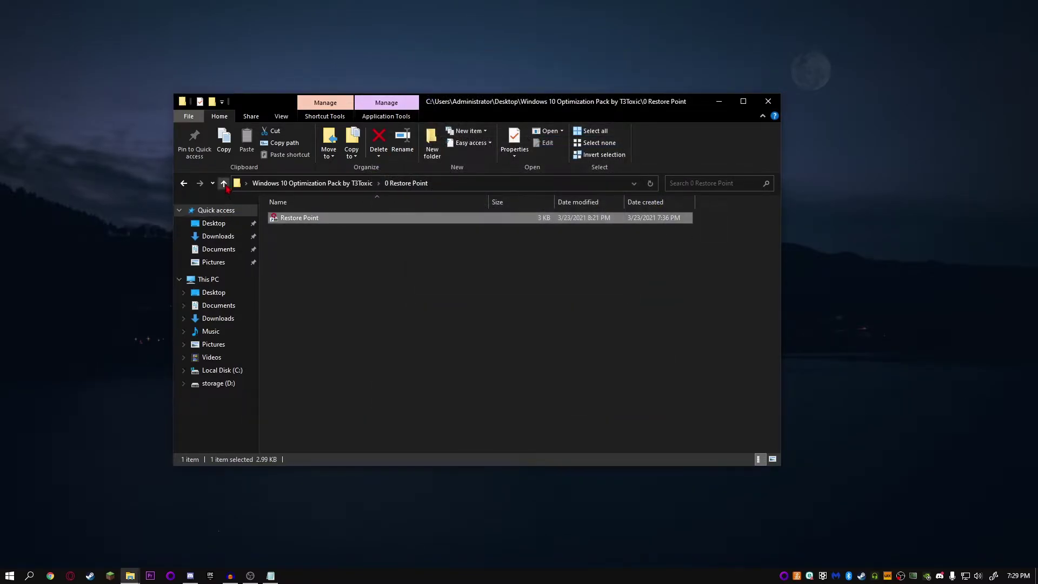
Launch the 1 Run shortcut from the pack's 1 Cleanup folder and use it to open %temp%
click(223, 182)
double_click(324, 229)
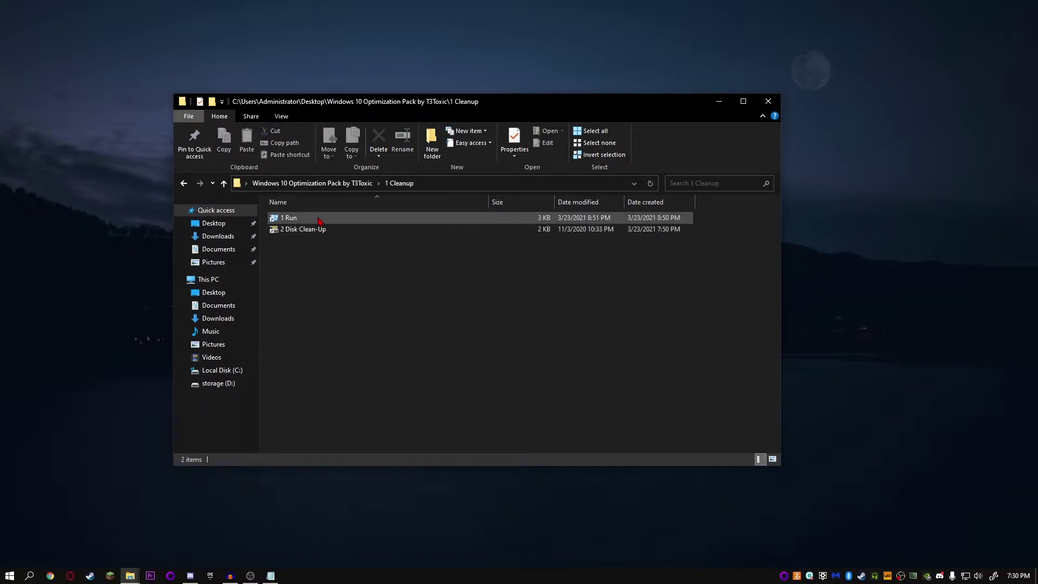
double_click(319, 219)
drag(135, 452, 446, 219)
text(%temp%)
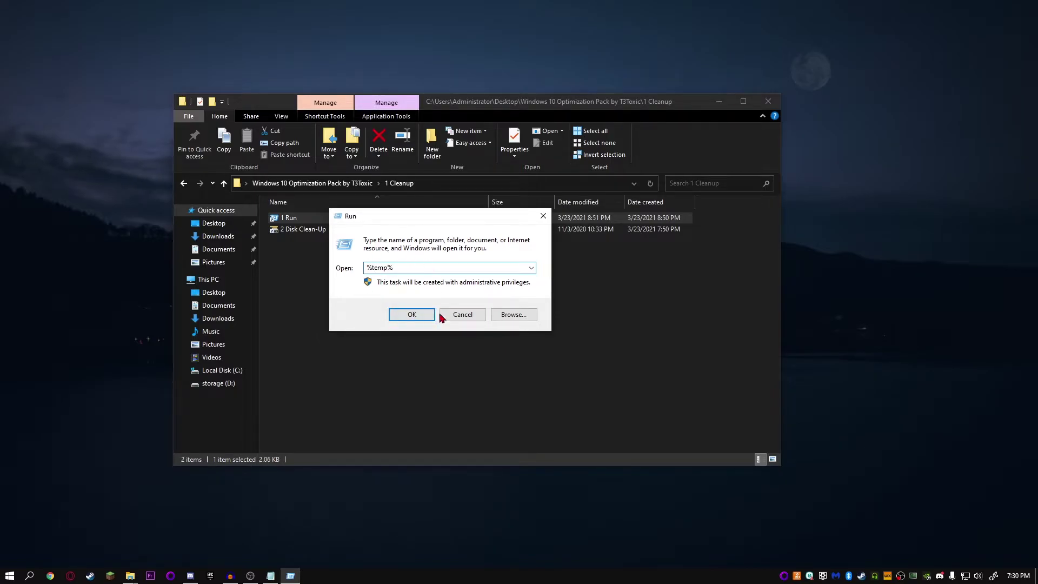
click(423, 316)
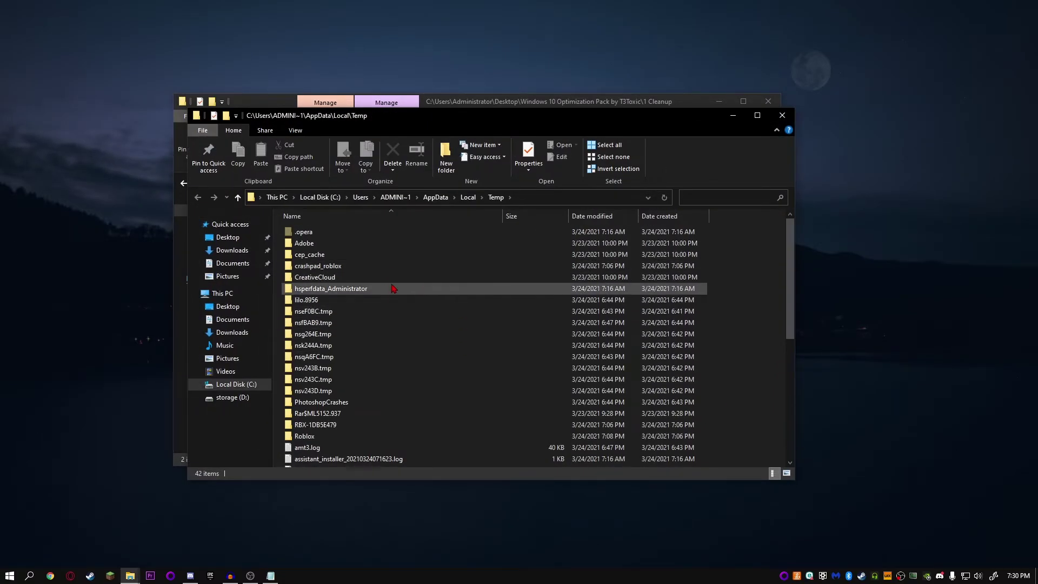
Delete everything in the Temp folder and close its window
click(403, 289)
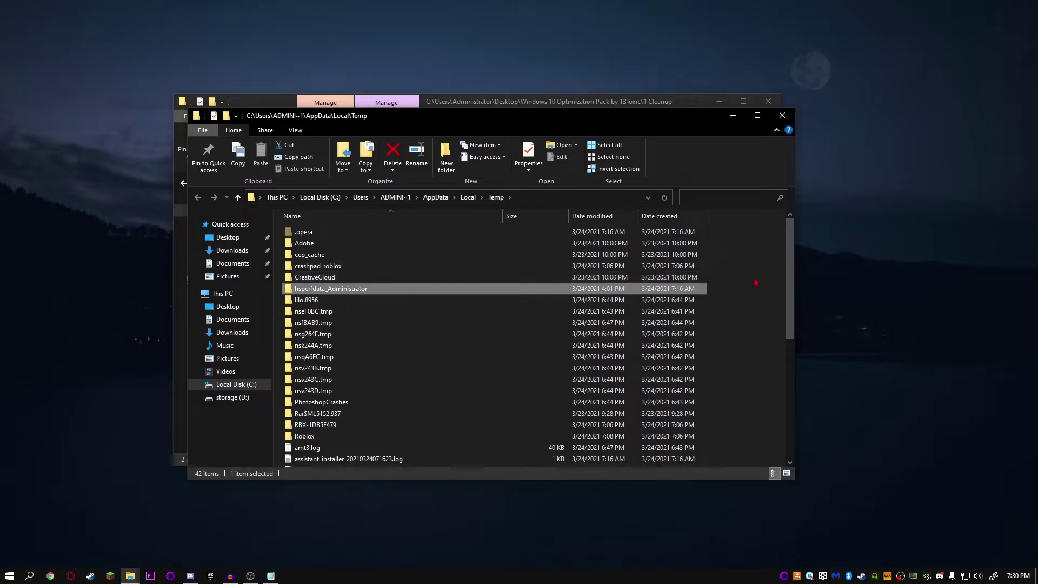
key(ctrl+a)
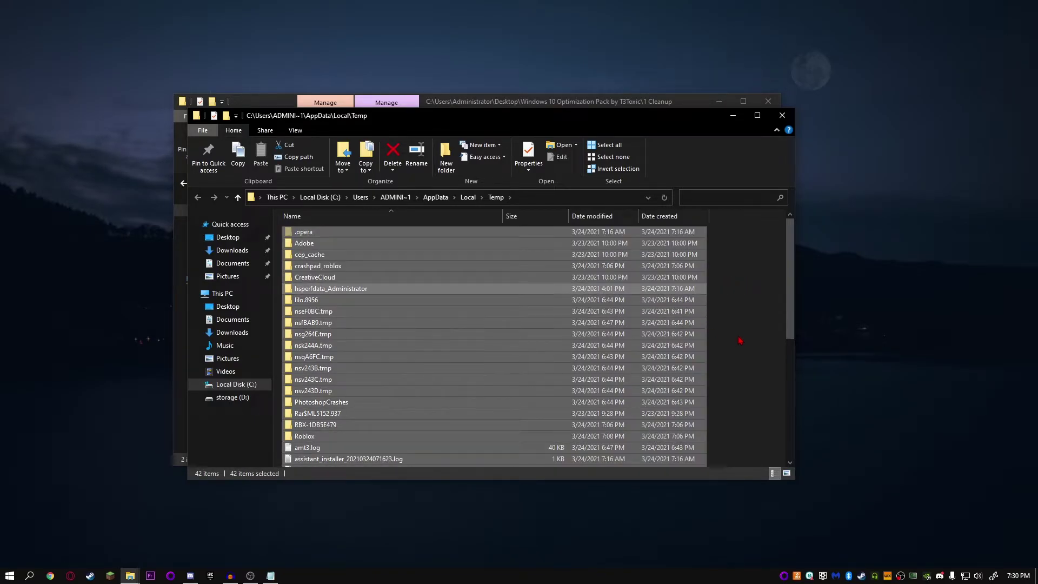
key(Delete)
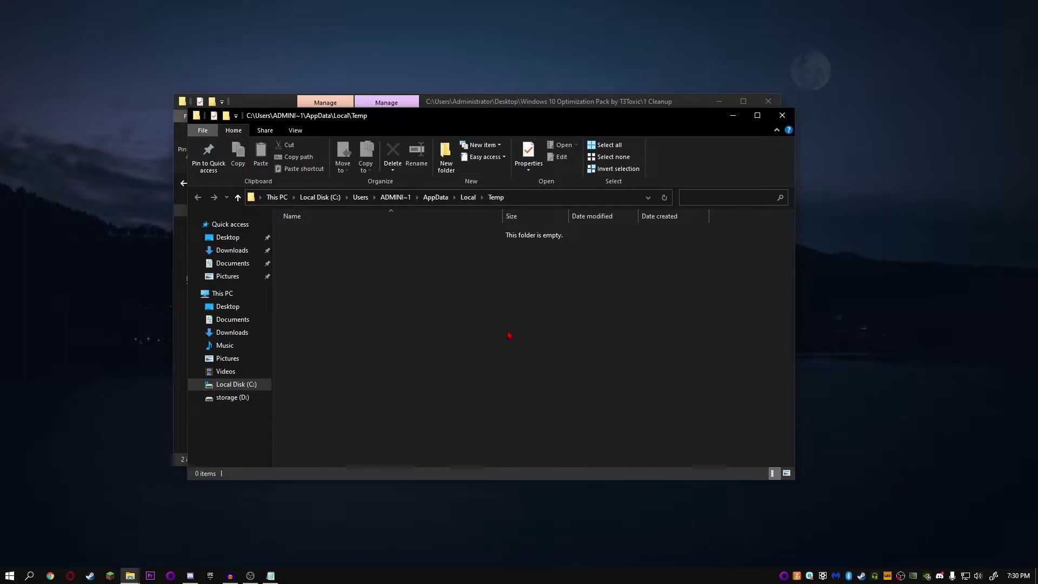
click(782, 115)
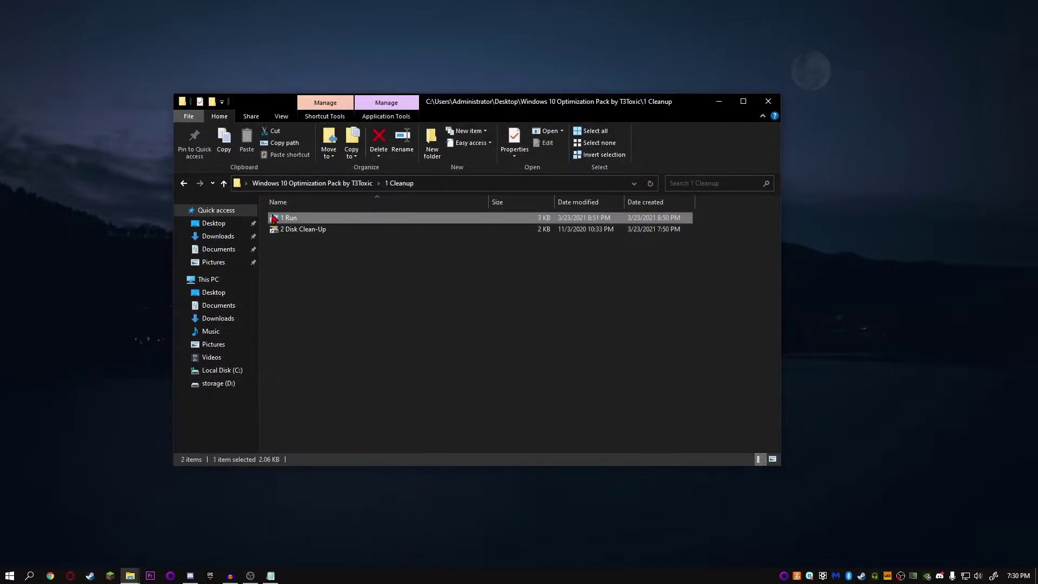
Try to open prefetch through the pack's 1 Run shortcut
double_click(292, 218)
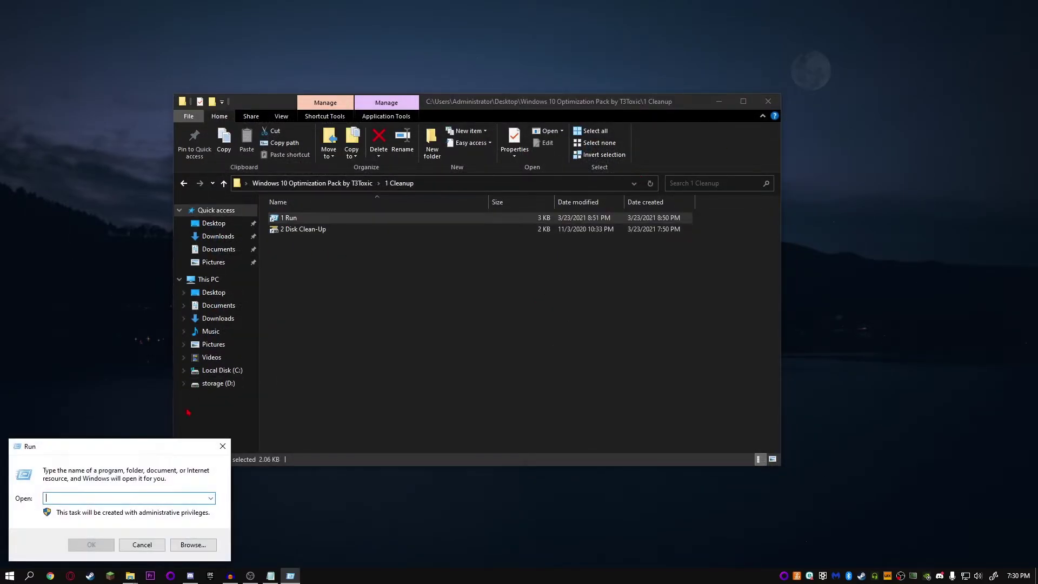
text(prefetch)
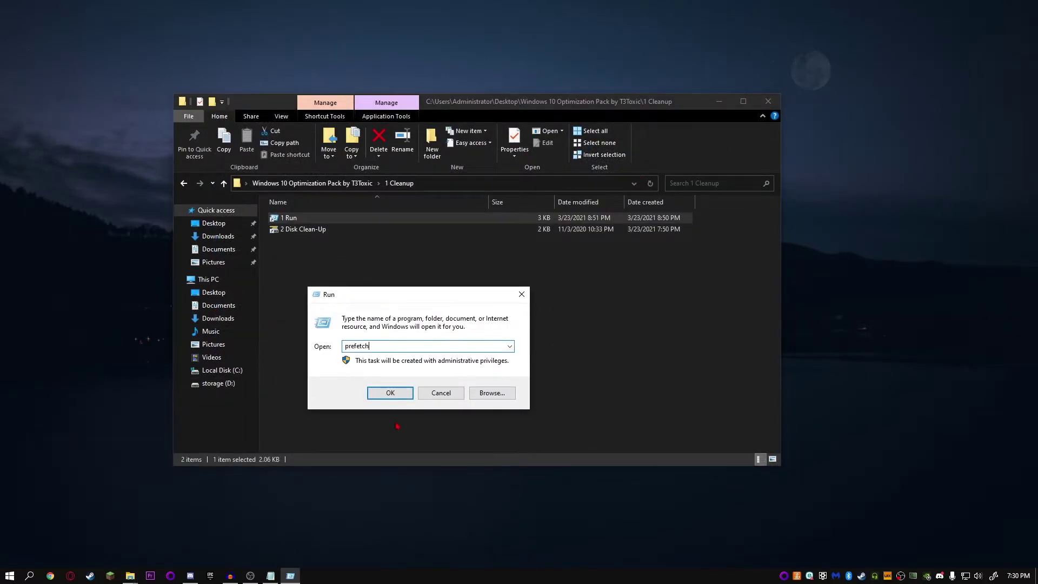
key(Return)
drag(494, 248, 522, 292)
key(Return)
click(441, 393)
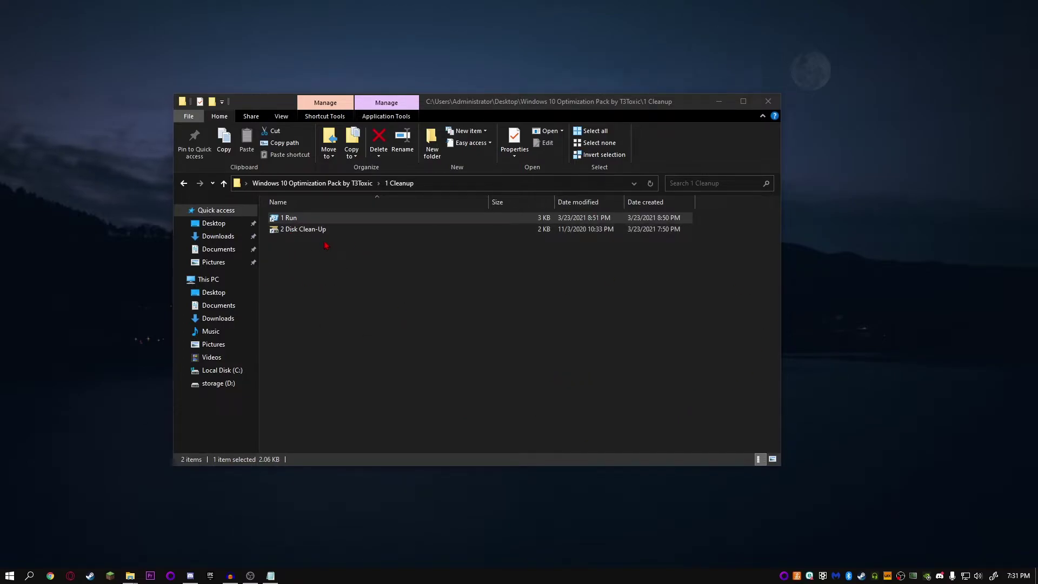
Launch the 2 Disk Clean-Up shortcut and choose drive (C:) for cleanup
double_click(324, 233)
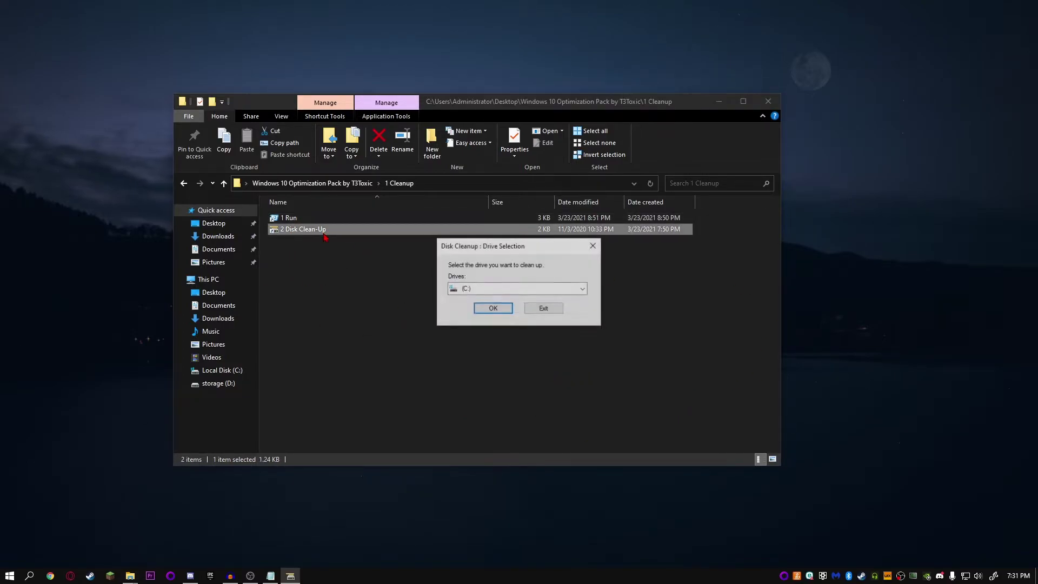
click(514, 289)
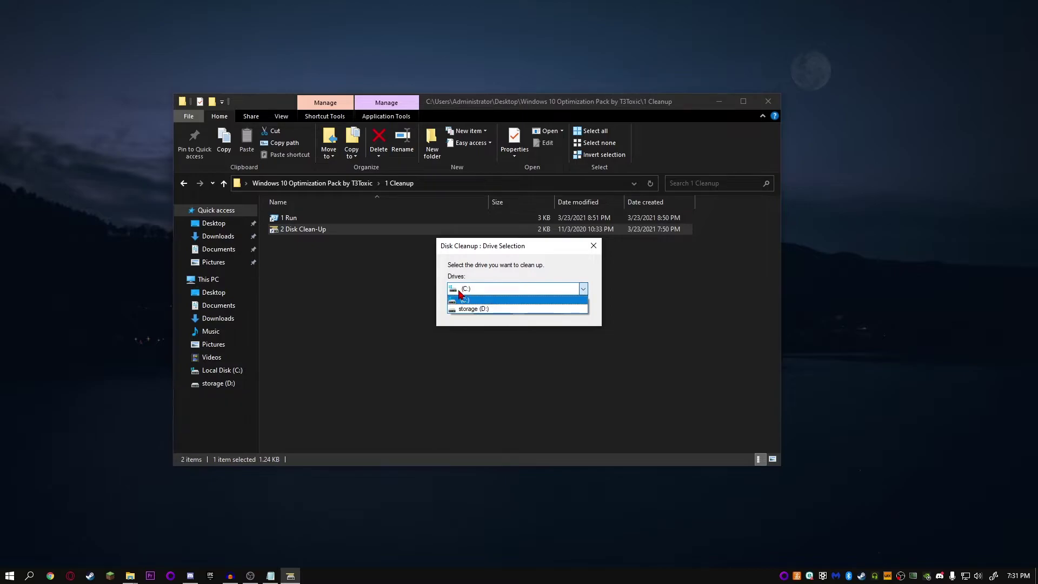
click(495, 291)
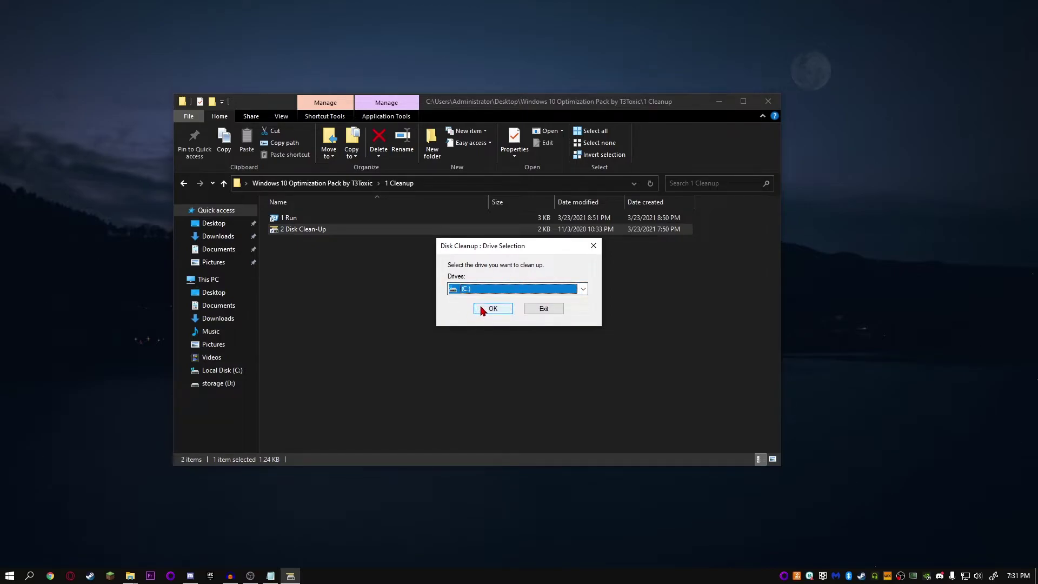
click(487, 308)
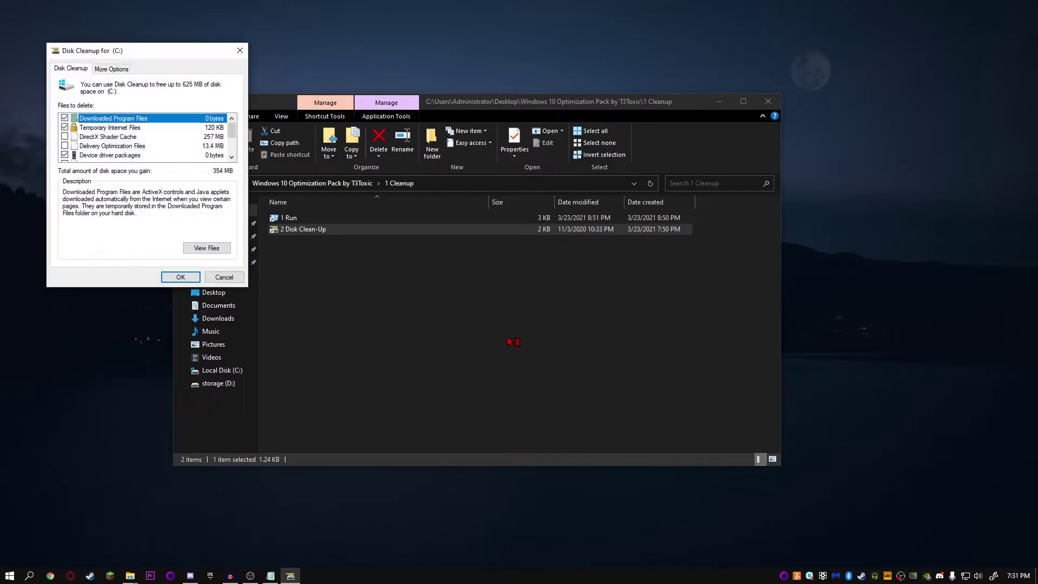
Add DirectX Shader Cache and Delivery Optimization Files to the Disk Cleanup selection and permanently delete the selected files
drag(152, 57, 495, 89)
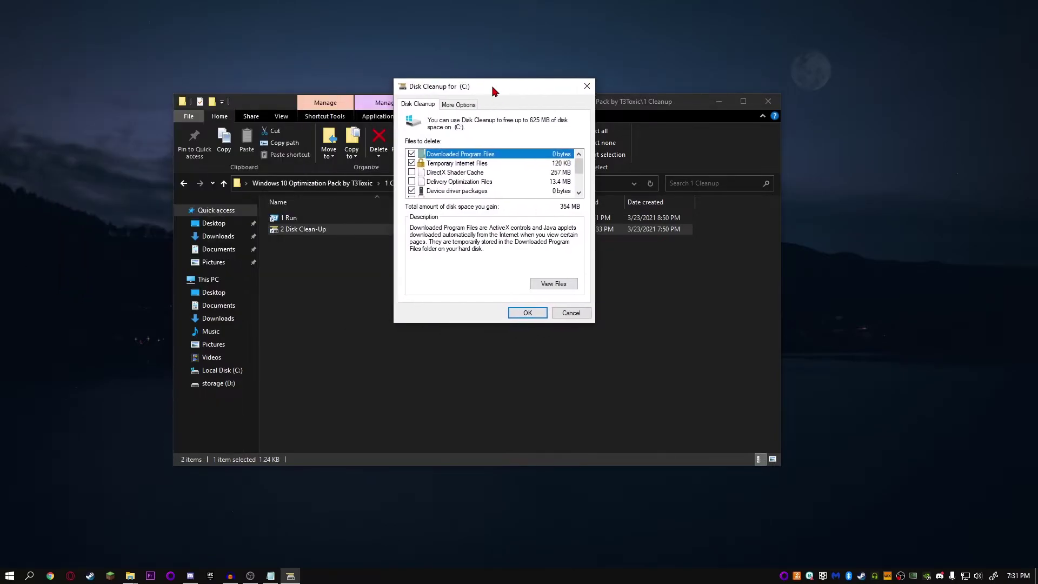
click(412, 172)
click(411, 181)
scroll(511, 171, down, 2)
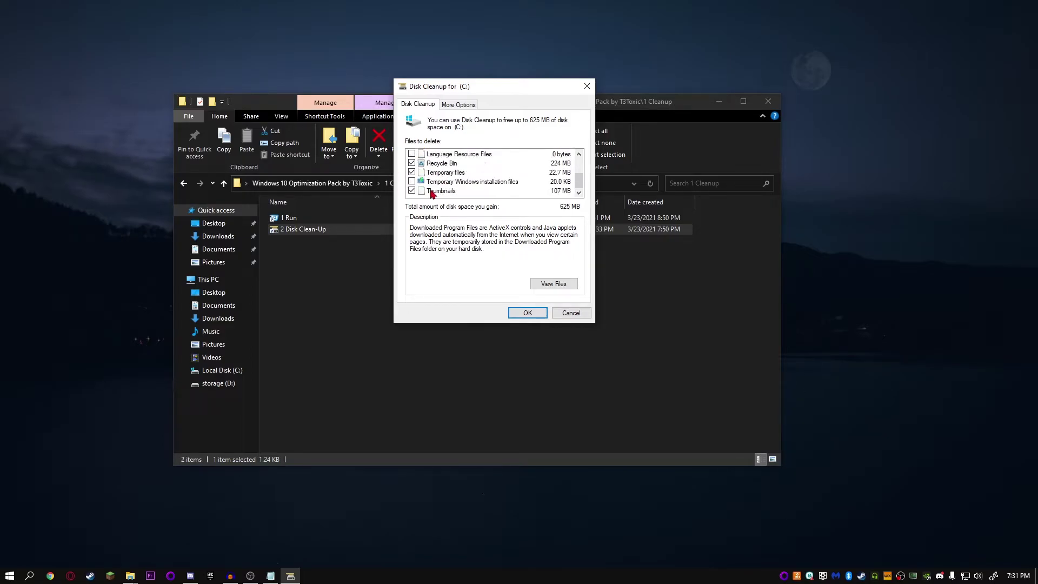
scroll(491, 191, up, 1)
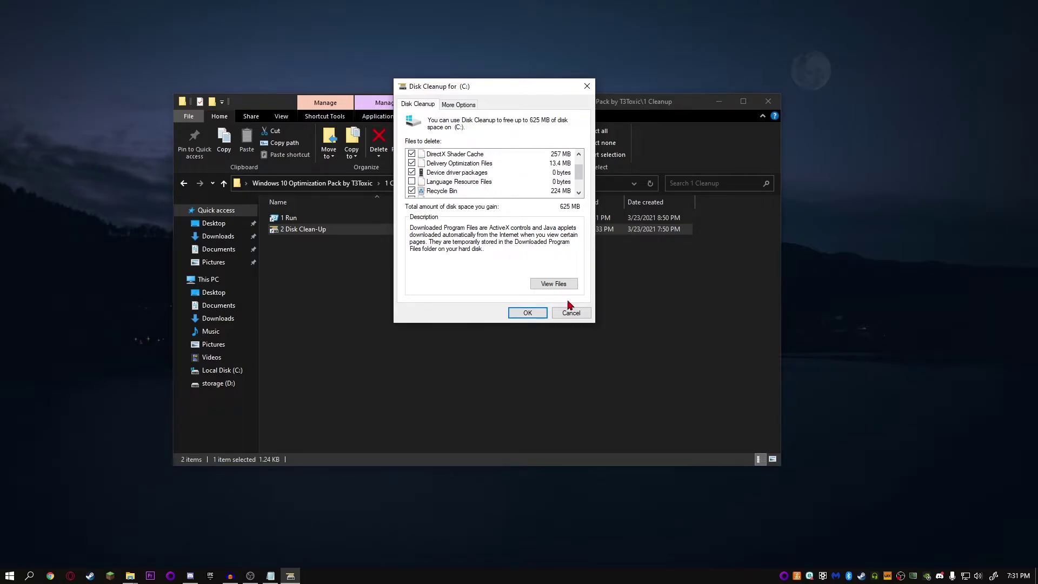
click(528, 313)
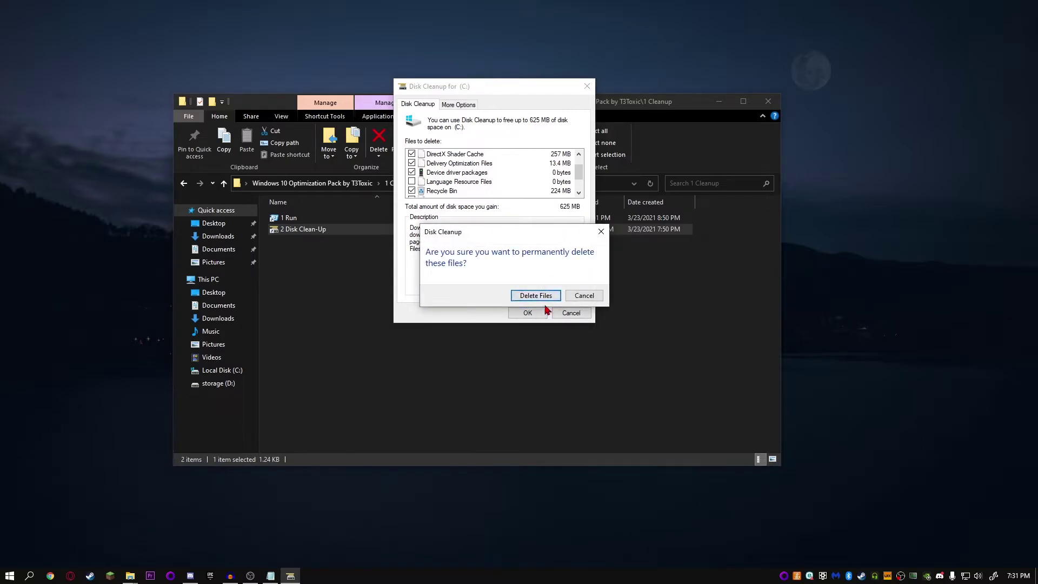
click(537, 296)
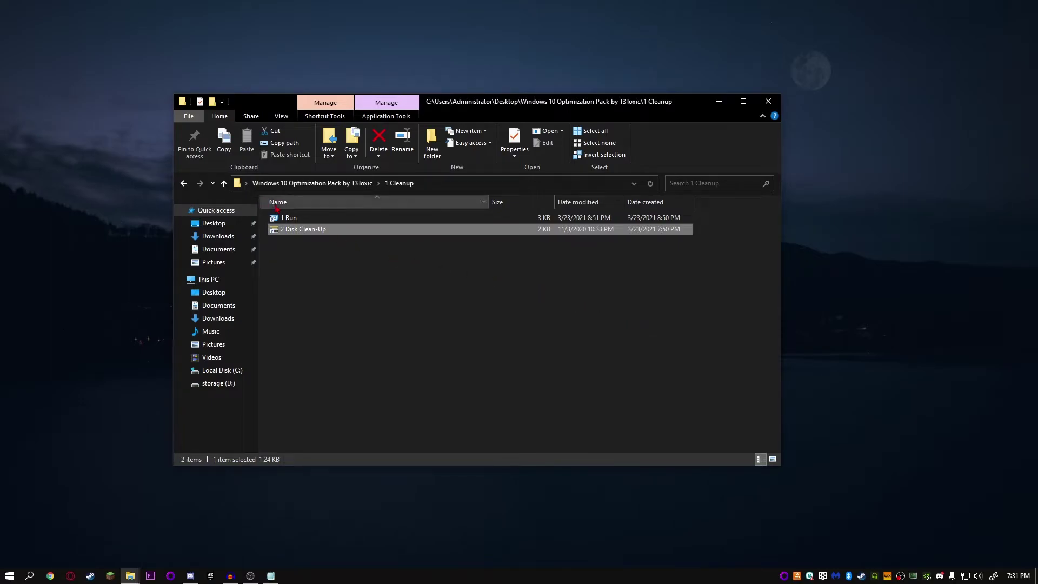
Open the 1 Uninstall Apps shortcut from the pack's 2 Preformance Boost folder
click(223, 182)
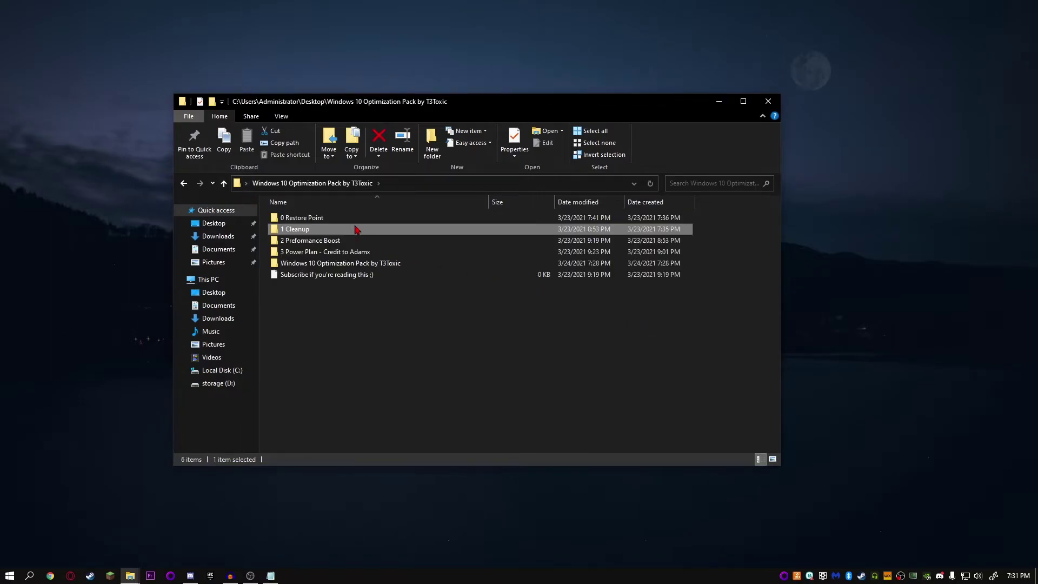
double_click(317, 241)
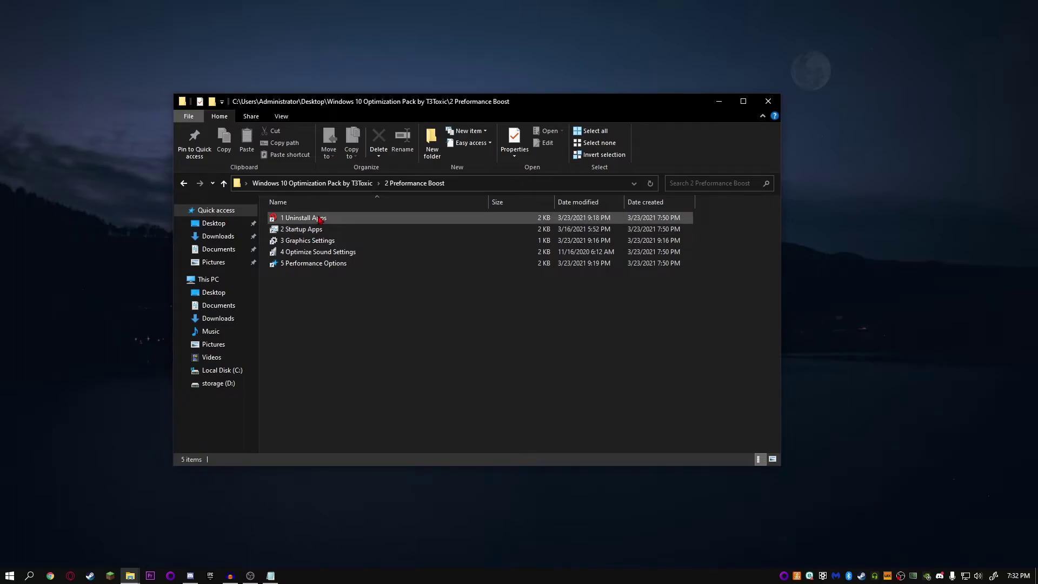
double_click(416, 217)
double_click(467, 8)
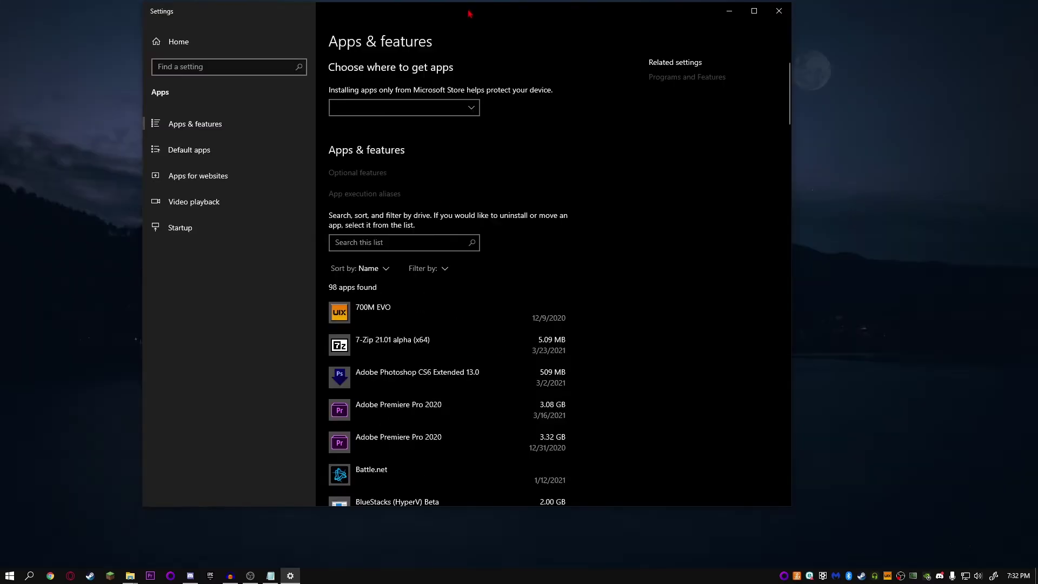
Uninstall ChubsVPN from the Apps & features list and close Settings
scroll(451, 322, down, 1)
scroll(503, 324, down, 3)
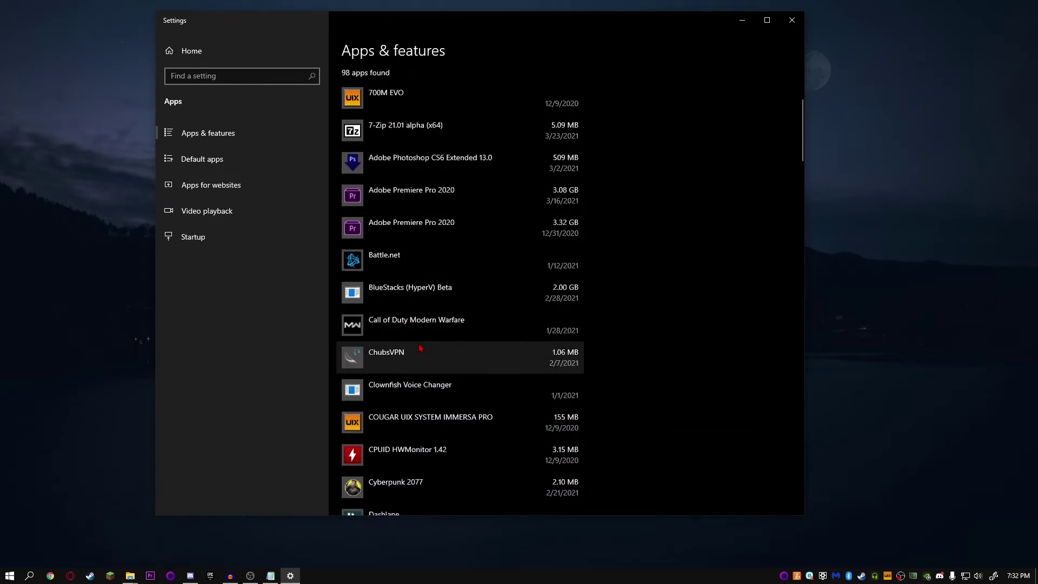
click(502, 298)
click(552, 334)
click(598, 315)
scroll(614, 285, down, 4)
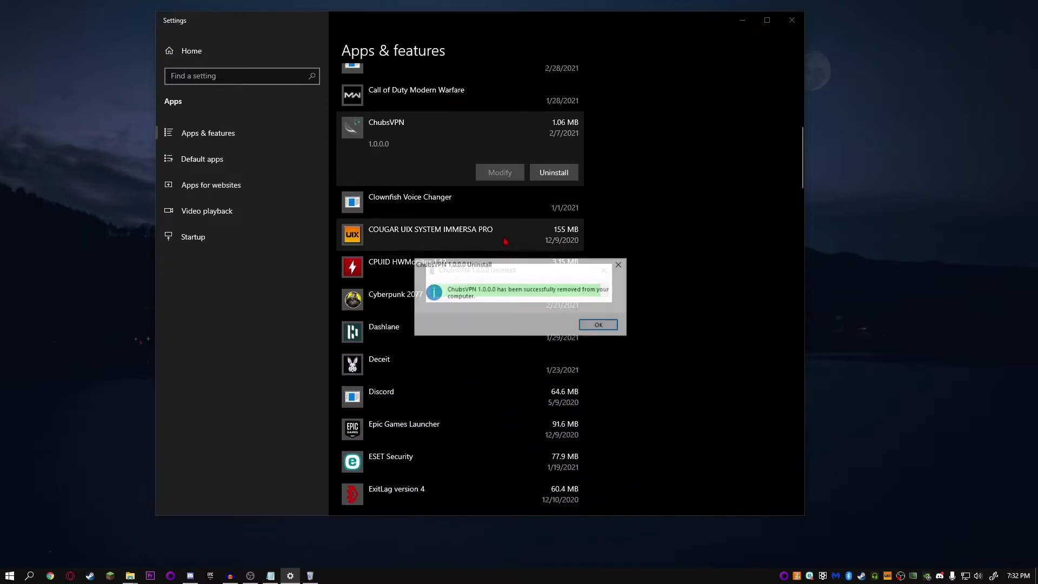
key(Return)
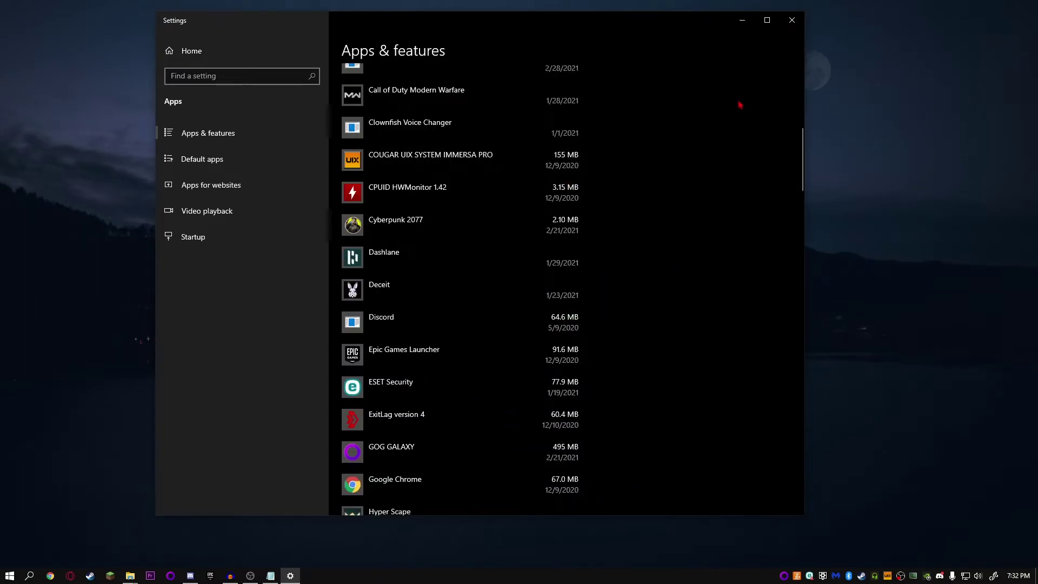
click(793, 22)
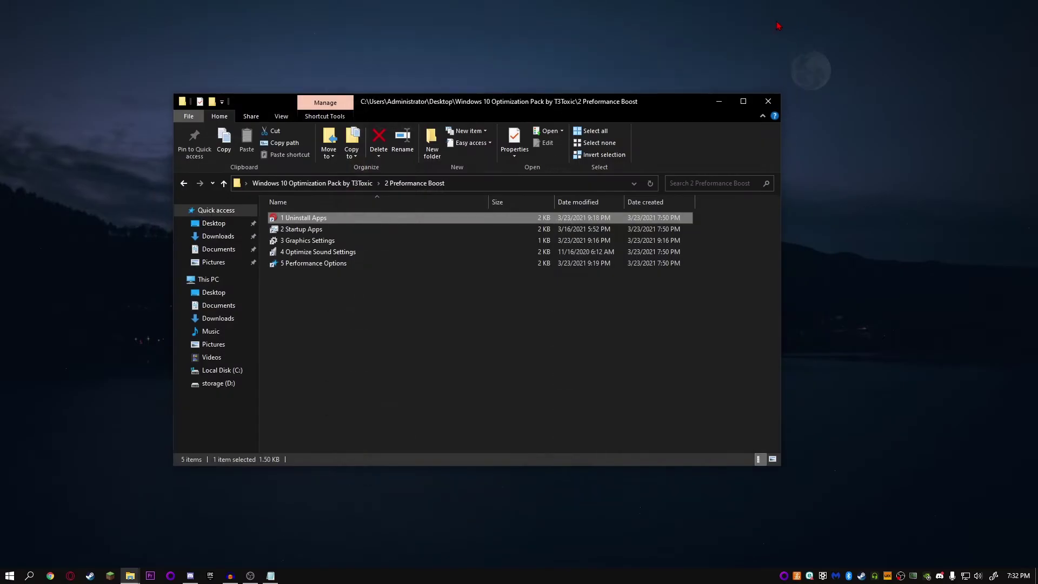
Launch the 2 Startup Apps shortcut and disable Origin and Opera GX Browser Assistant at startup
double_click(287, 230)
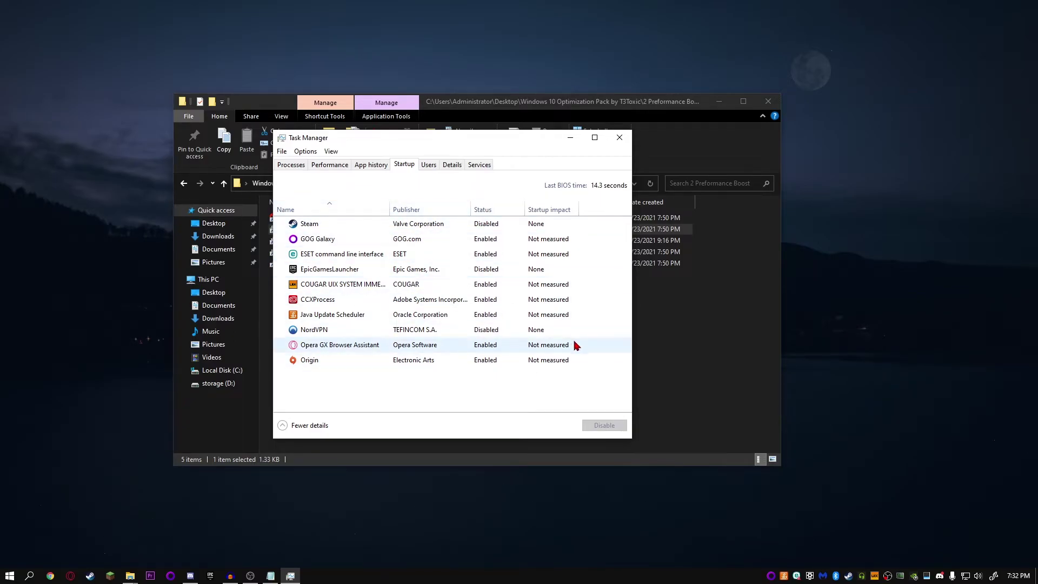
click(490, 365)
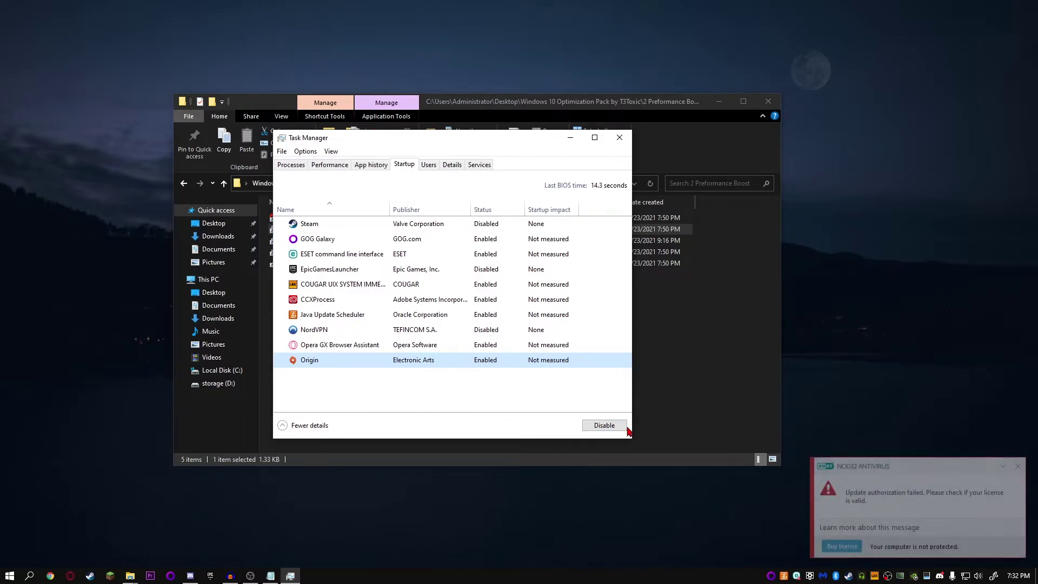
click(597, 427)
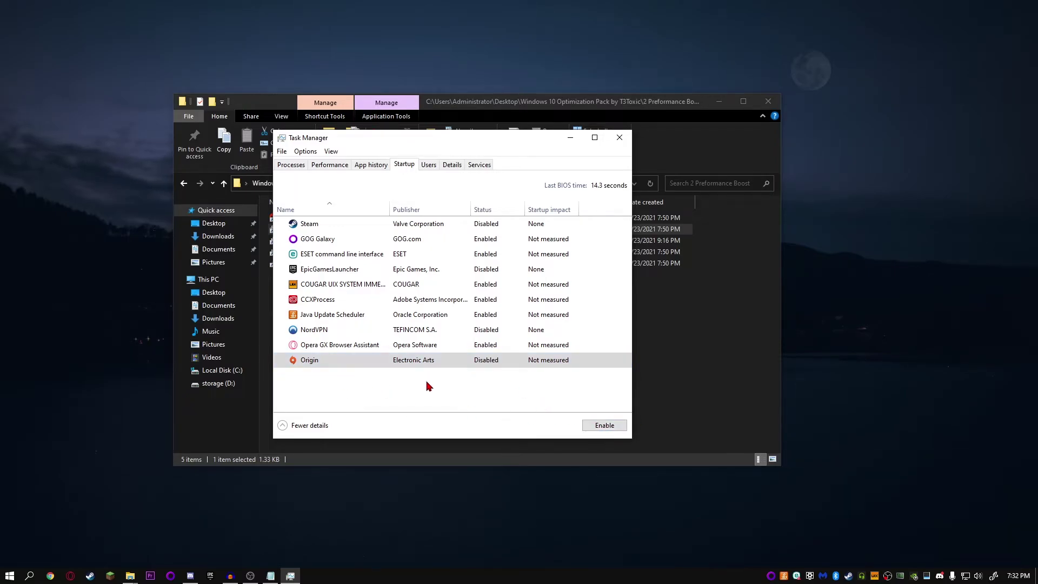
click(338, 351)
click(599, 425)
Check the NordVPN, CCXProcess and COUGAR UIX SYSTEM startup entries without changing them, and close Task Manager
click(485, 331)
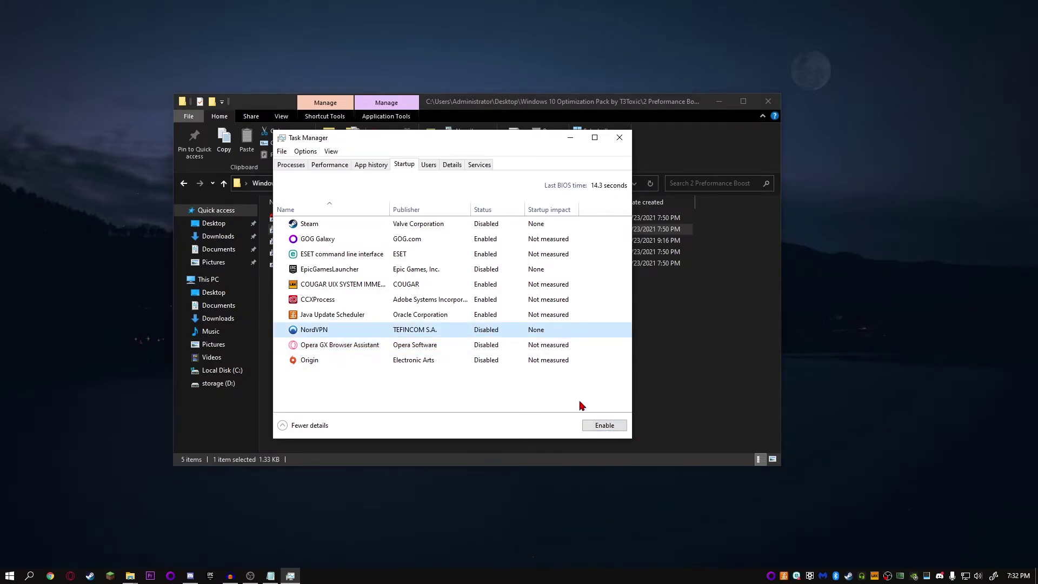
click(313, 305)
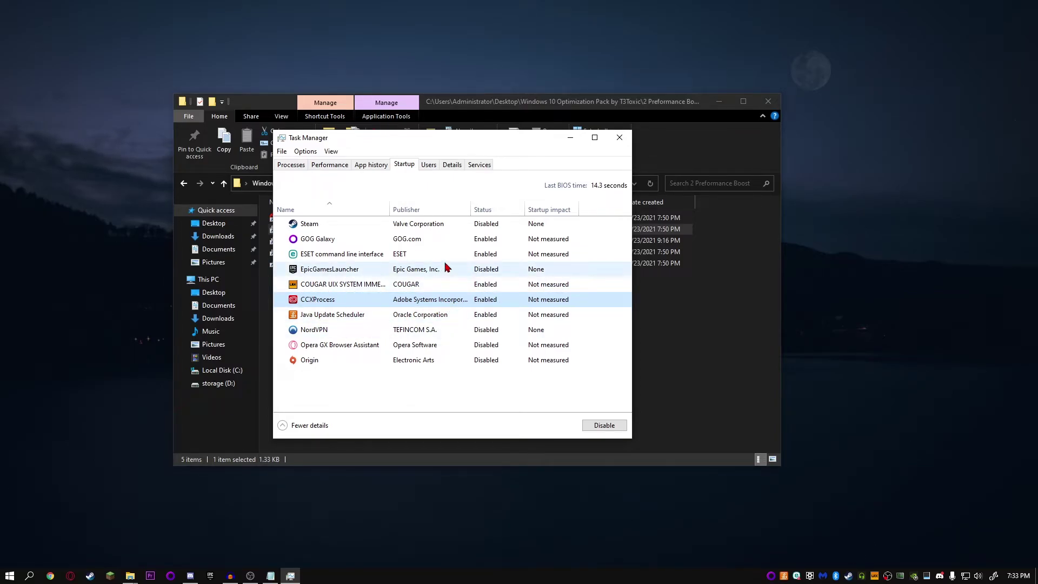
click(299, 290)
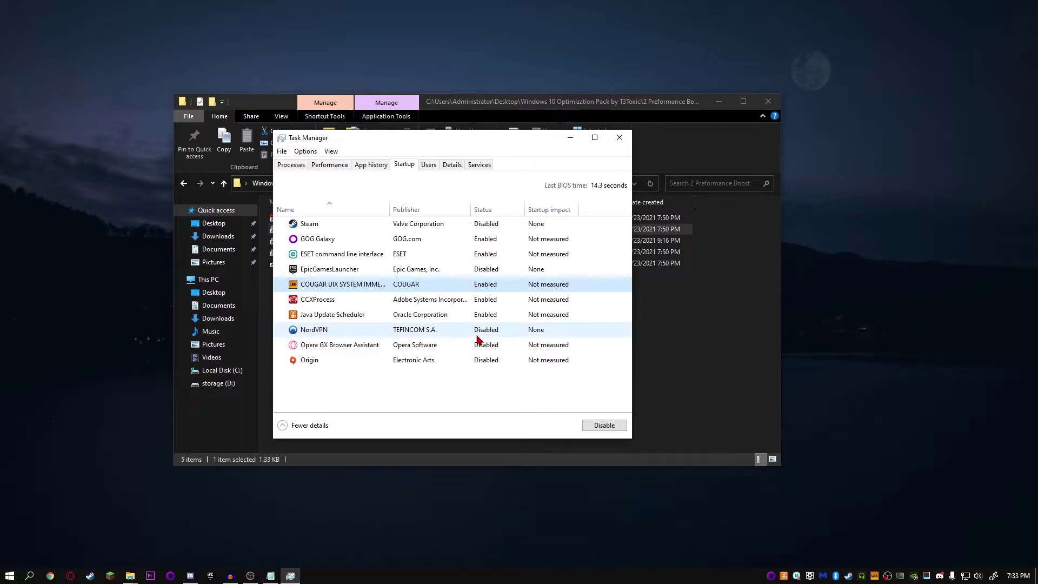
click(619, 137)
Open the 3 Graphics Settings shortcut and start browsing for a Desktop app to give a graphics performance preference
double_click(324, 241)
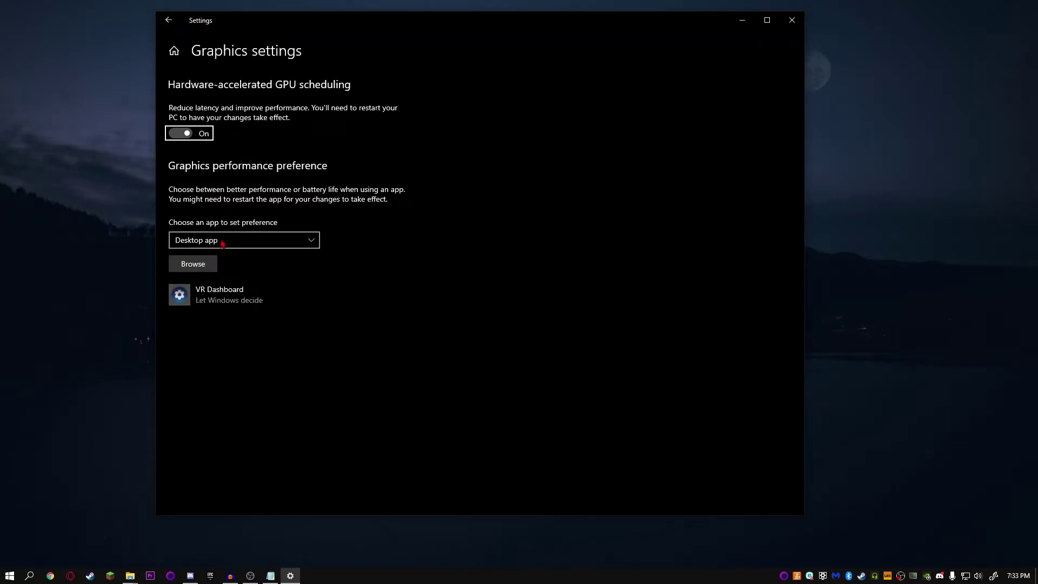
click(222, 245)
click(208, 240)
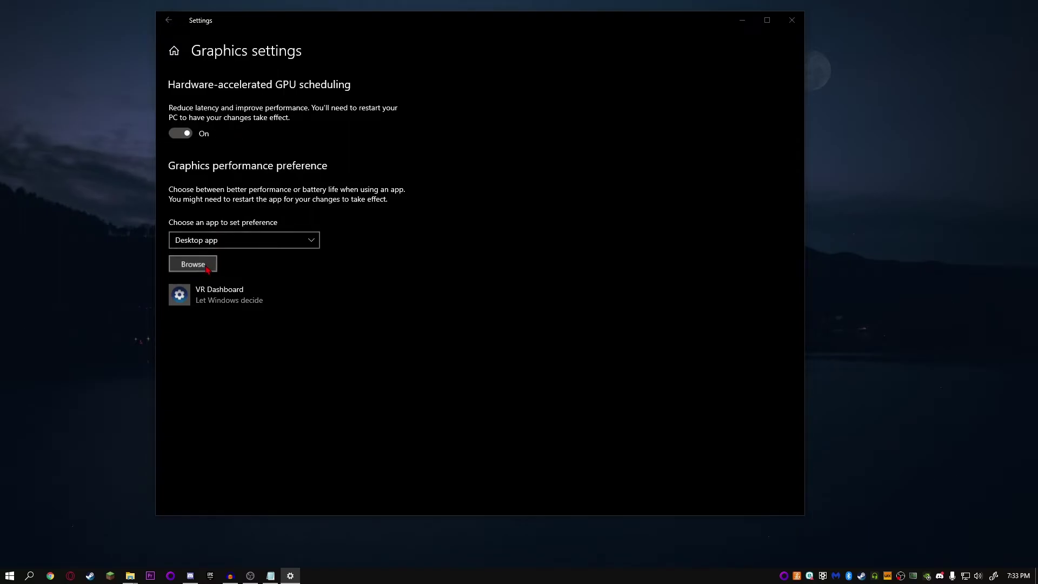
click(207, 268)
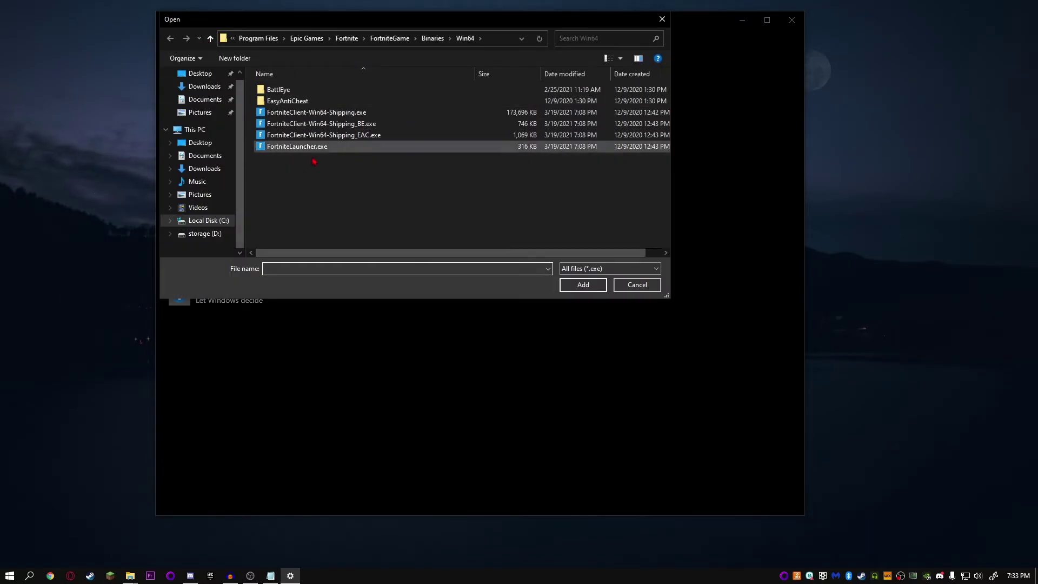
Add FortniteClient-Win64-Shipping.exe from C:\Program Files\Epic Games\Fortnite\FortniteGame\Binaries\Win64 to the graphics preference list
click(219, 220)
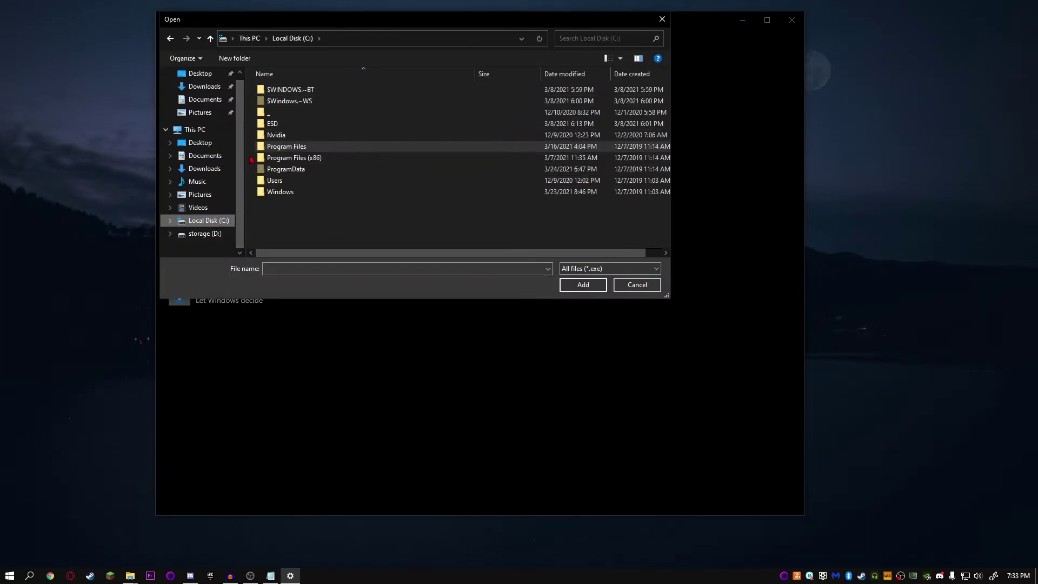
double_click(317, 149)
double_click(304, 170)
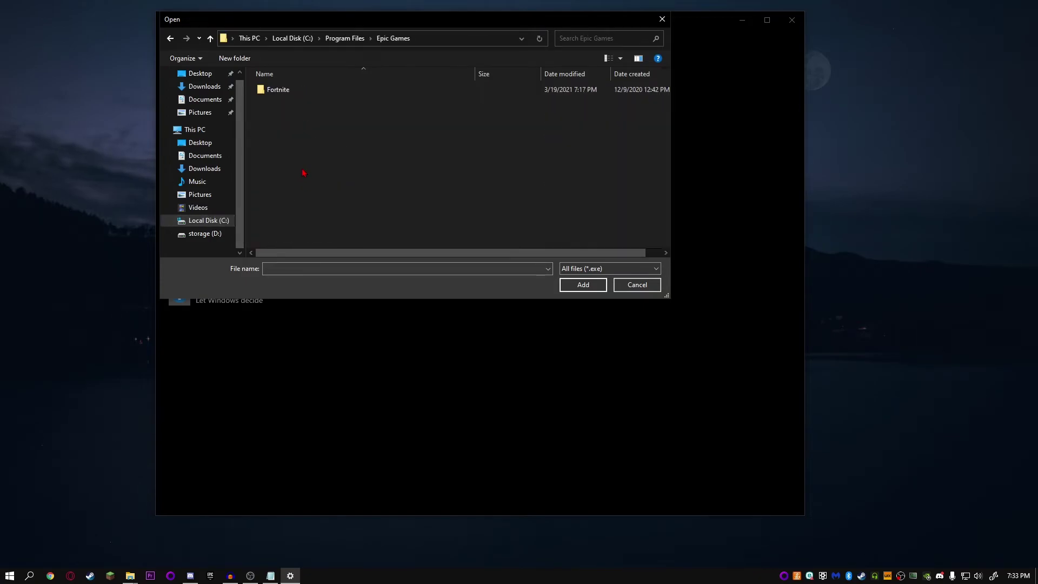
double_click(303, 89)
double_click(309, 100)
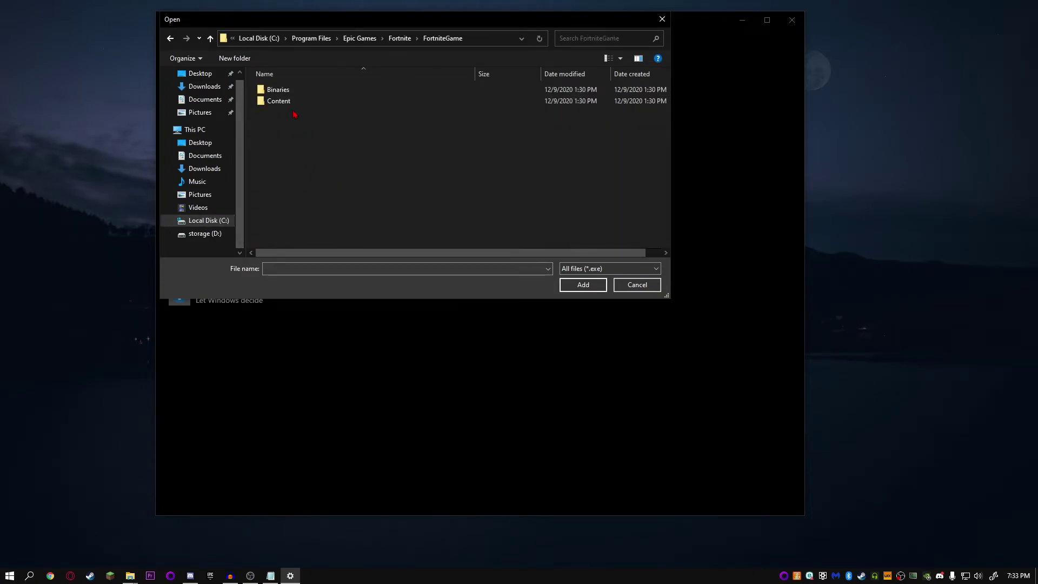
double_click(294, 90)
double_click(290, 102)
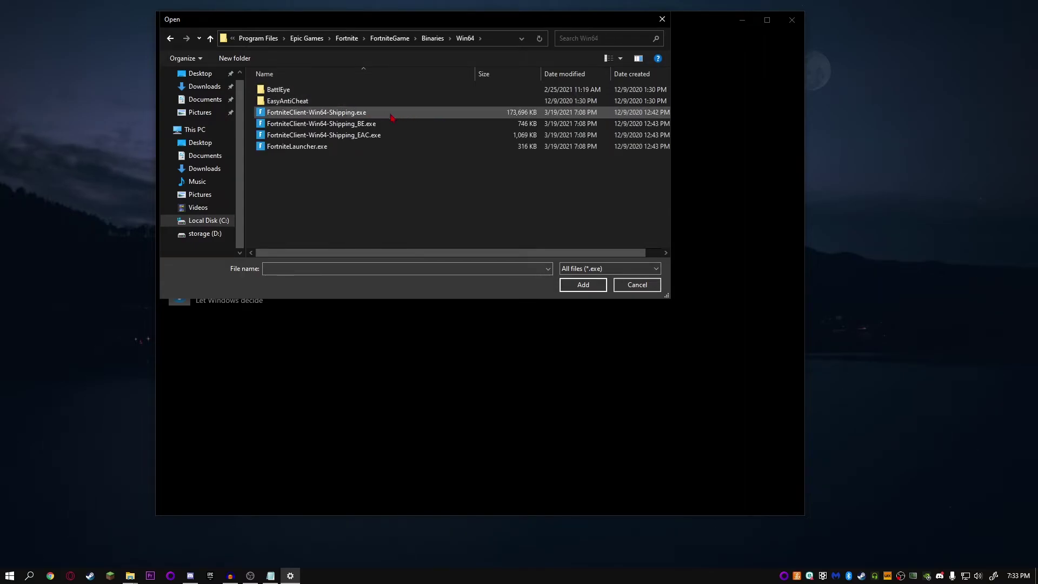
double_click(356, 114)
Set Fortnite's graphics preference to High performance, save it, and close Settings
click(327, 350)
click(400, 288)
click(430, 326)
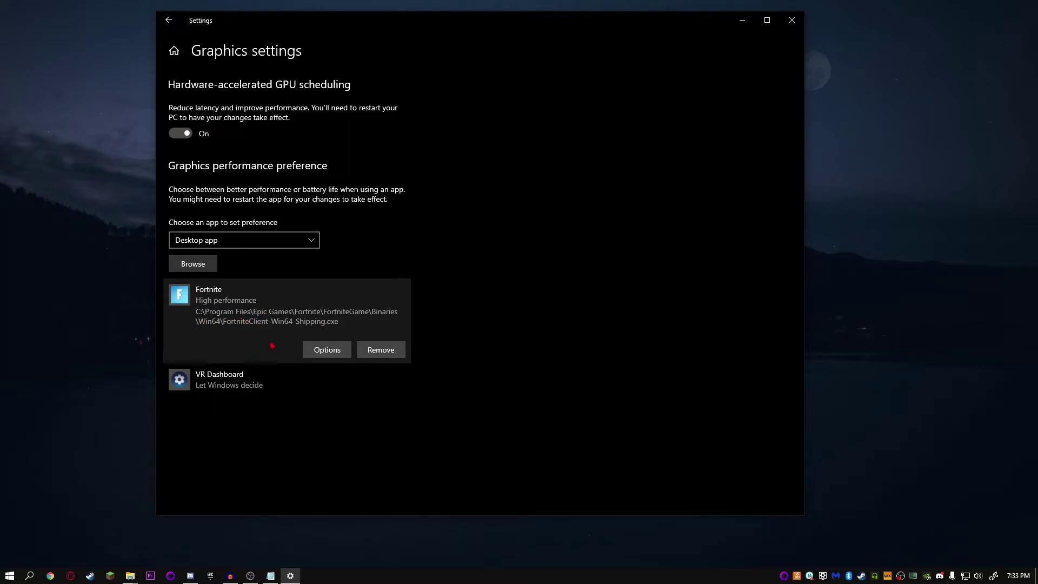
click(792, 20)
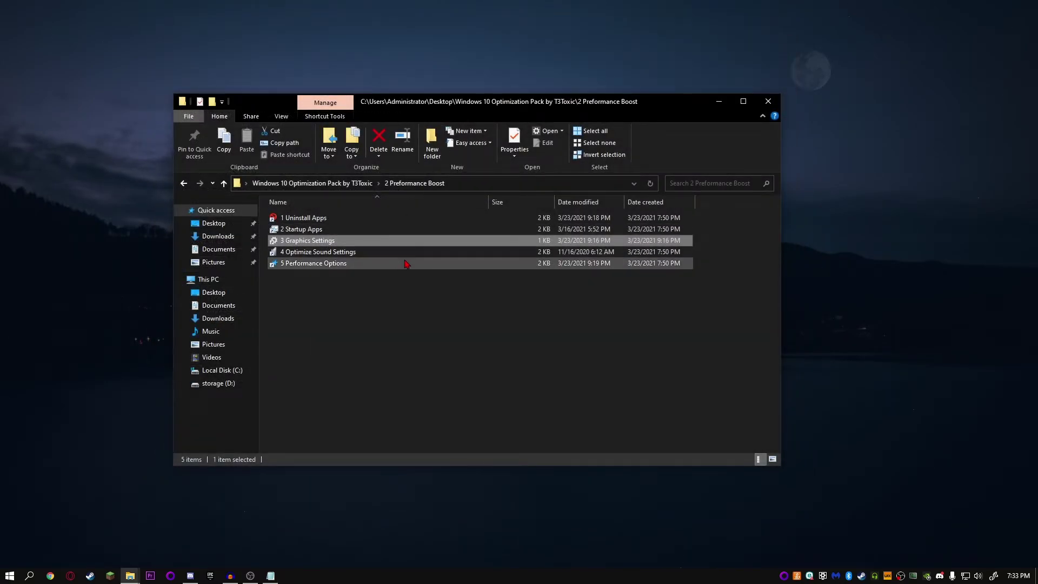
Launch the 4 Optimize Sound Settings shortcut and disable all effects for the default Speakers device, applying the change and closing the Sound dialog
double_click(429, 252)
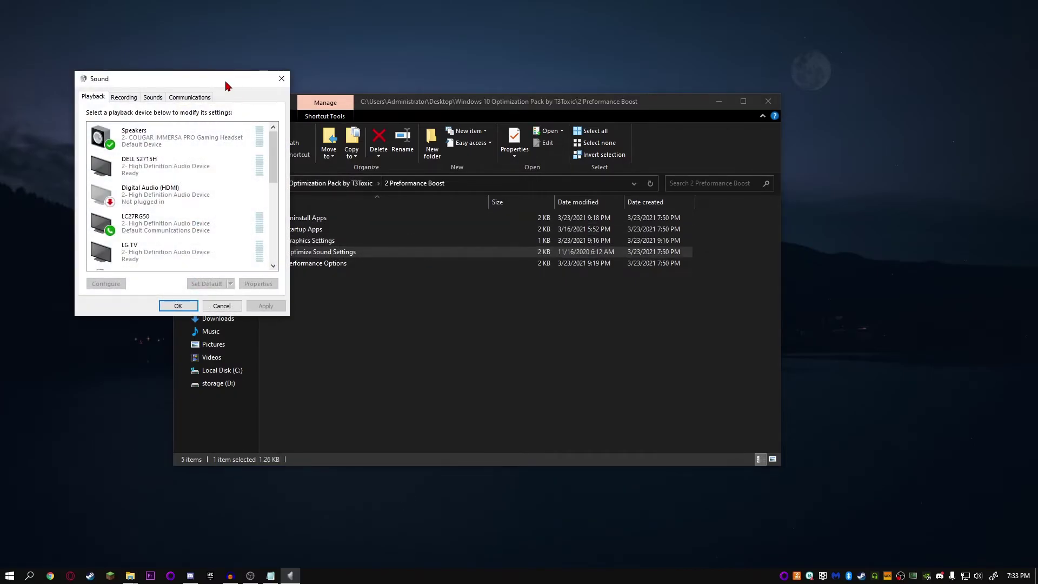
drag(227, 86, 627, 109)
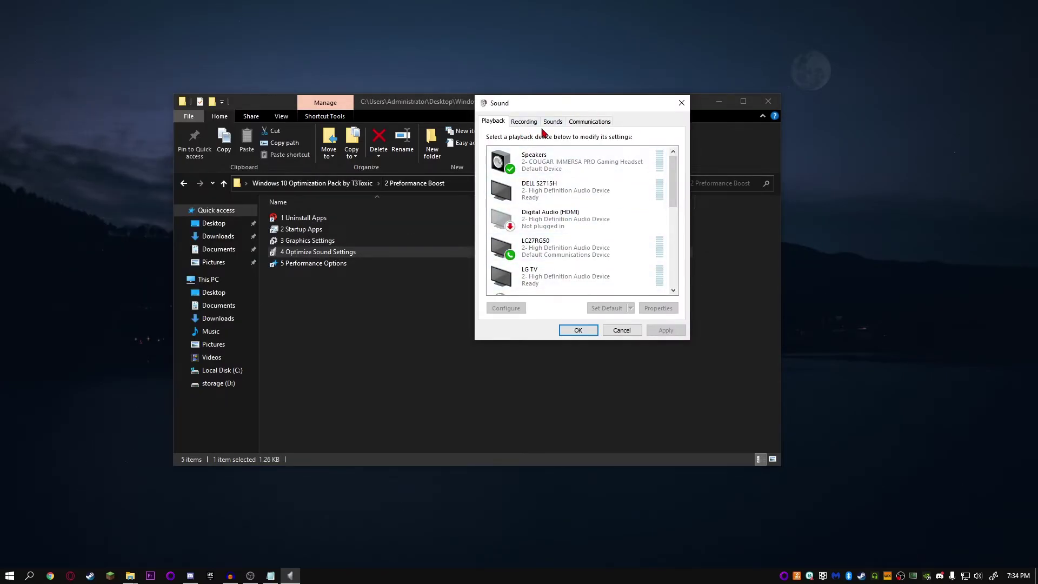
click(574, 163)
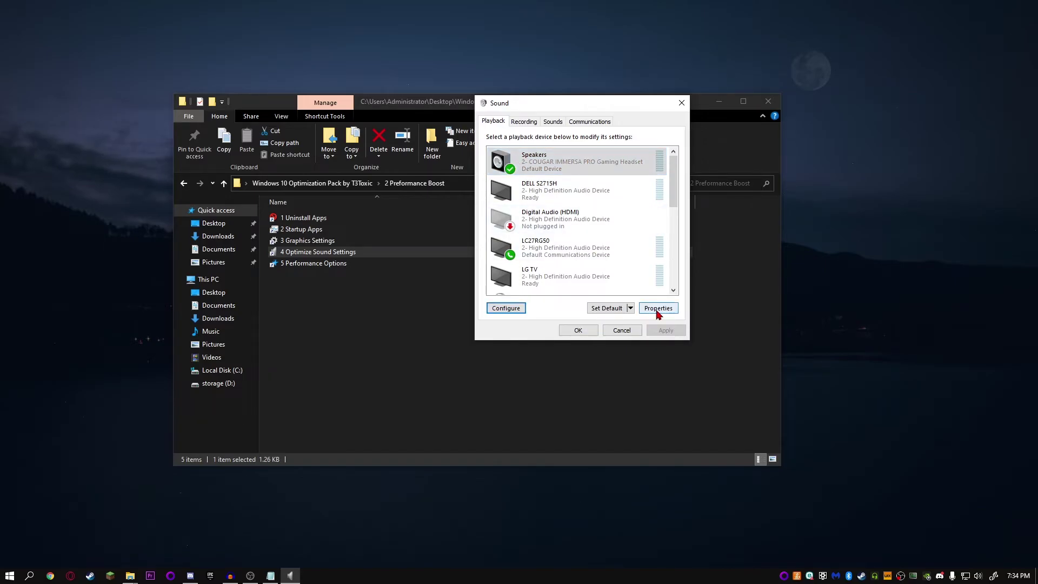
click(658, 308)
click(584, 164)
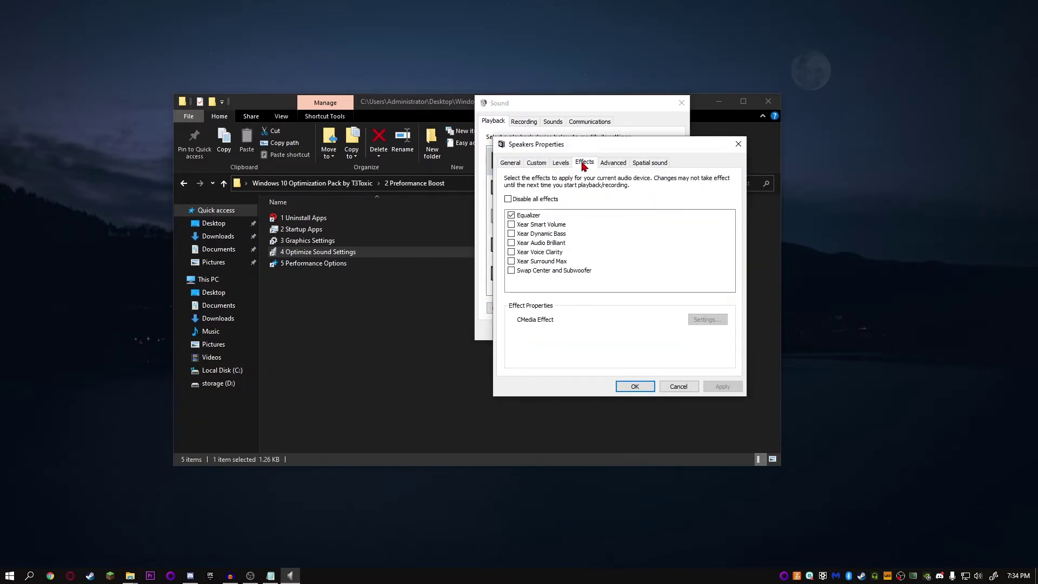
click(530, 199)
click(723, 386)
click(635, 386)
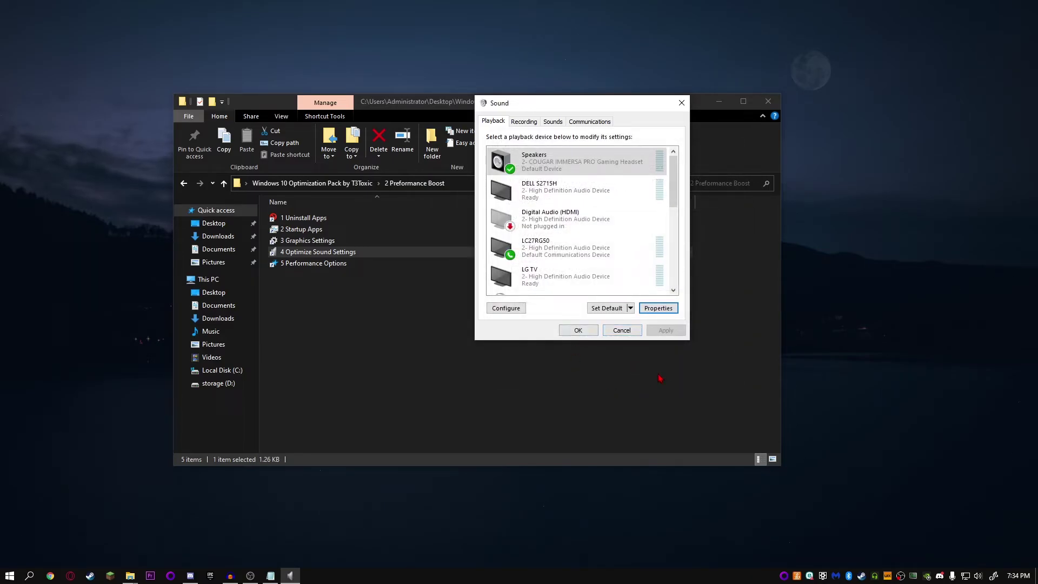
click(578, 330)
Launch 5 Performance Options and keep only control animations, thumbnails instead of icons, and smooth screen font edges enabled, applying and closing the dialog
double_click(313, 265)
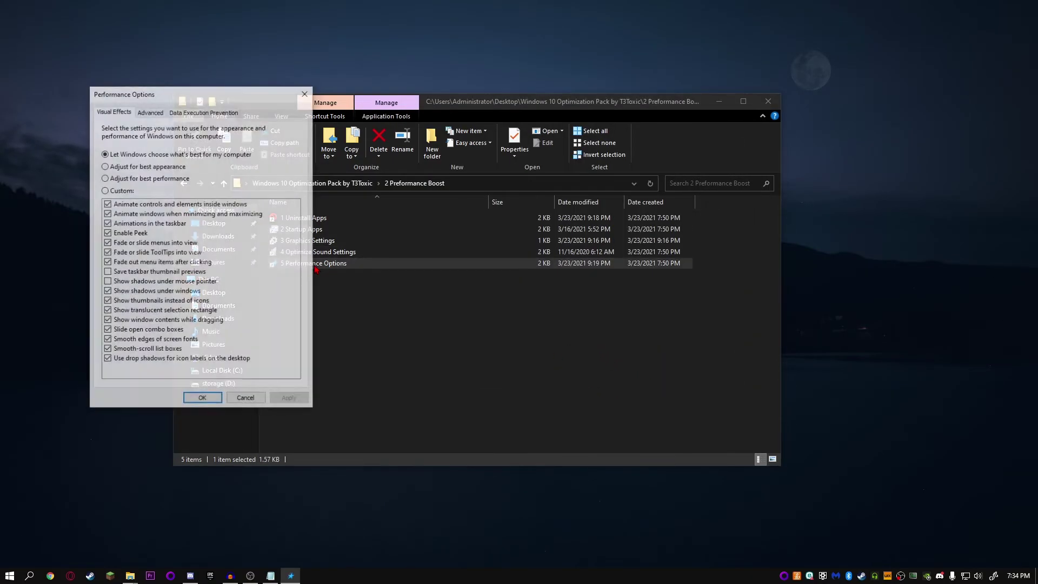
click(124, 179)
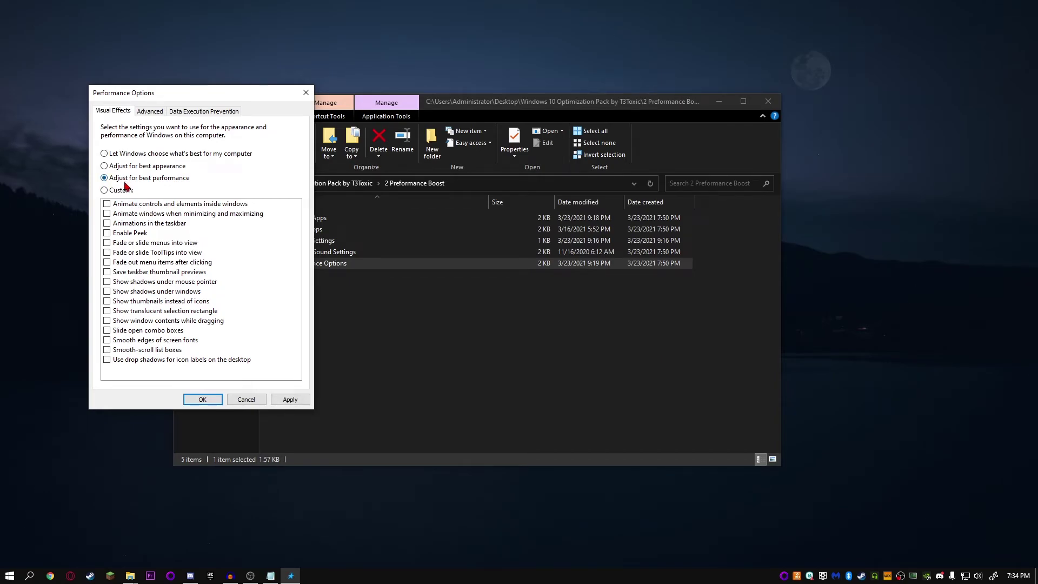
click(107, 204)
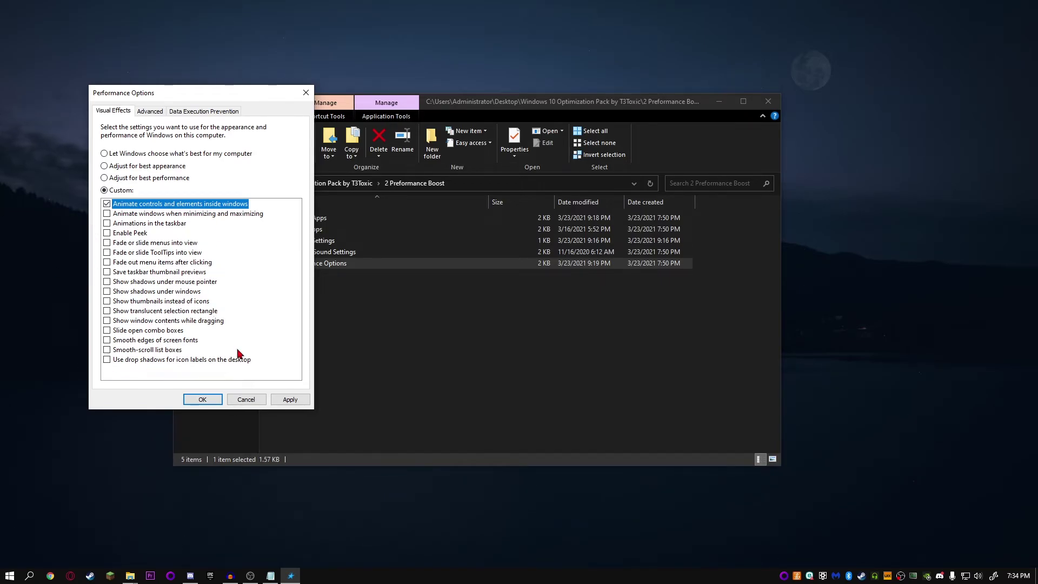
click(107, 340)
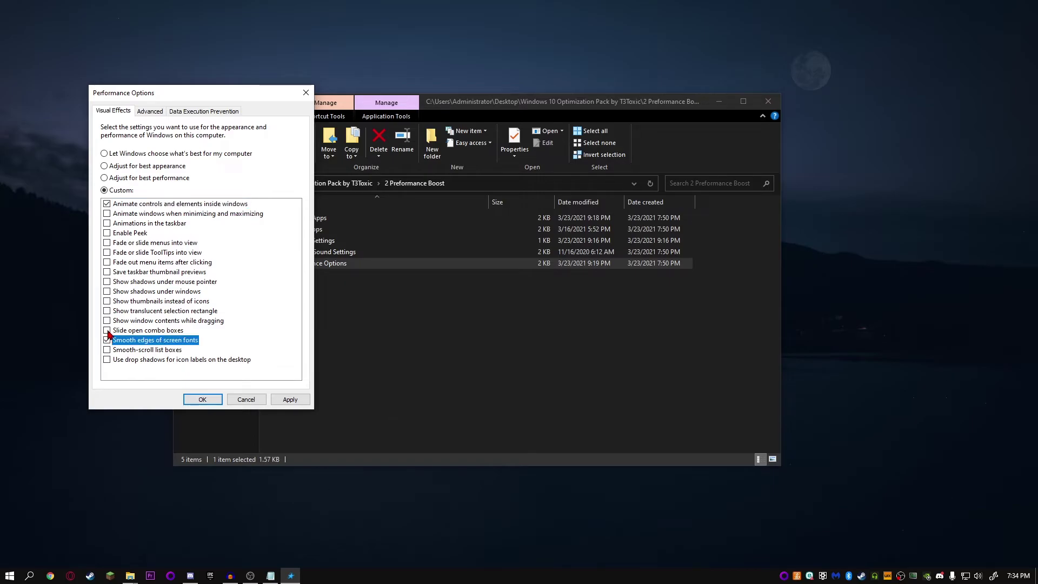
click(289, 399)
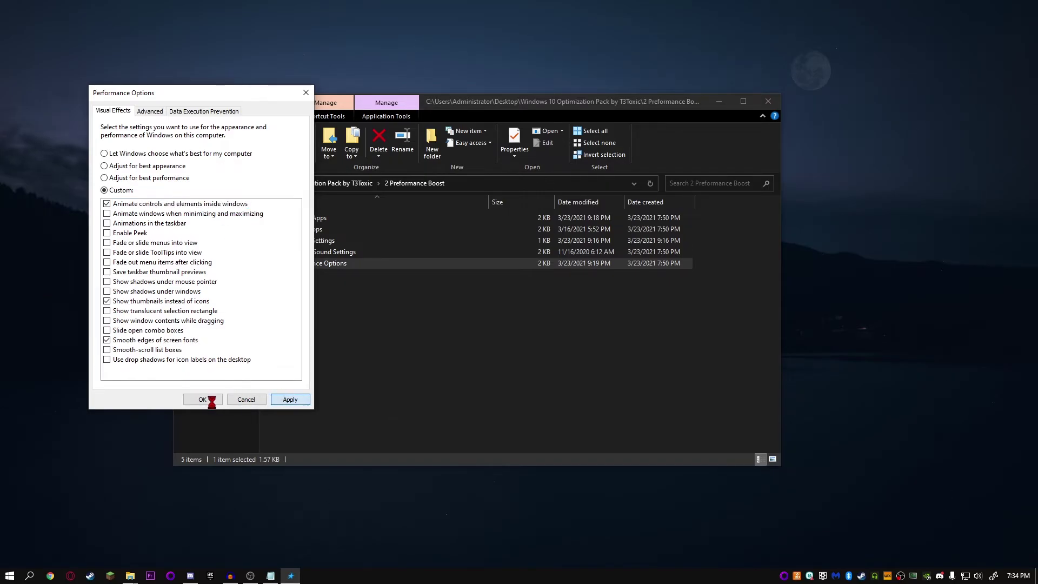
click(256, 395)
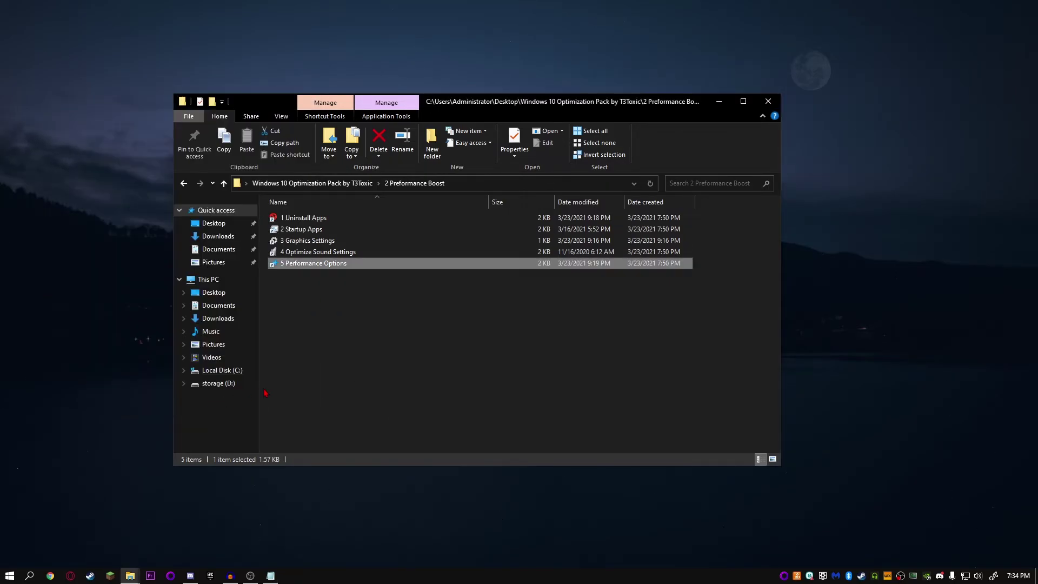
Open the pack's 3 Power Plan - Credit to Adamx folder, view the Youtube channel link text file, and minimize it
click(223, 184)
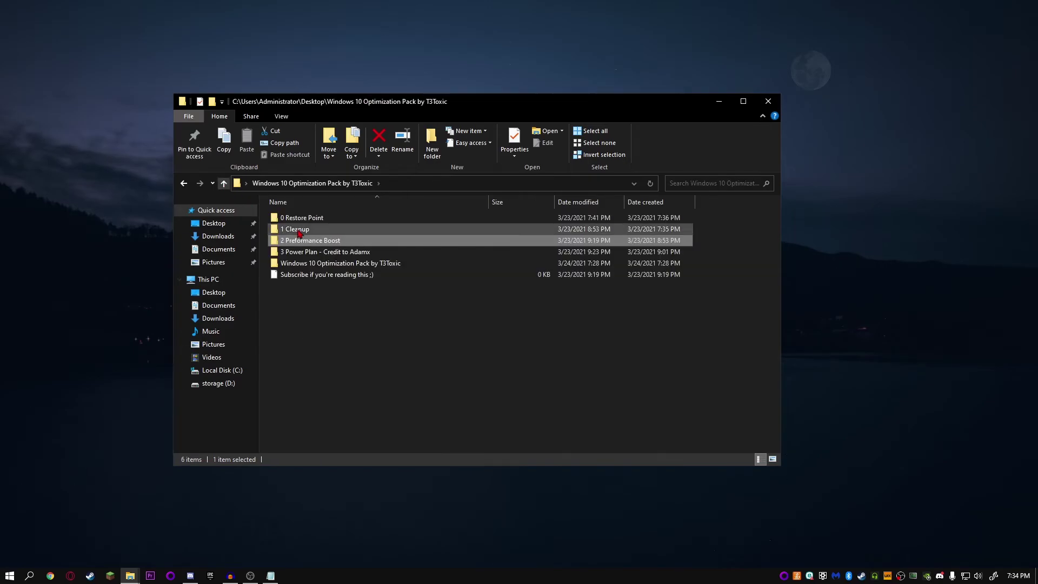
double_click(338, 252)
double_click(345, 267)
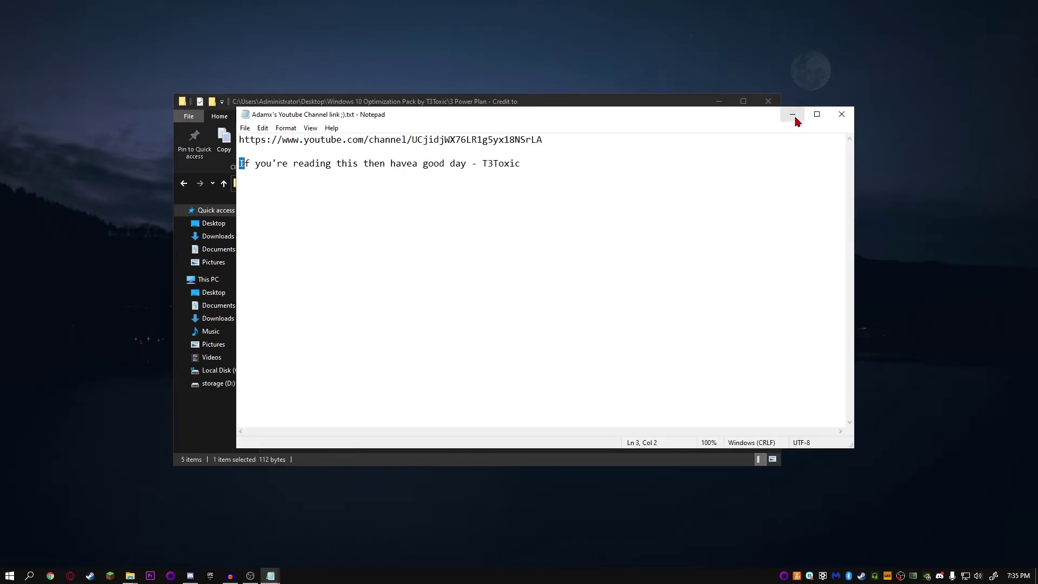
click(793, 114)
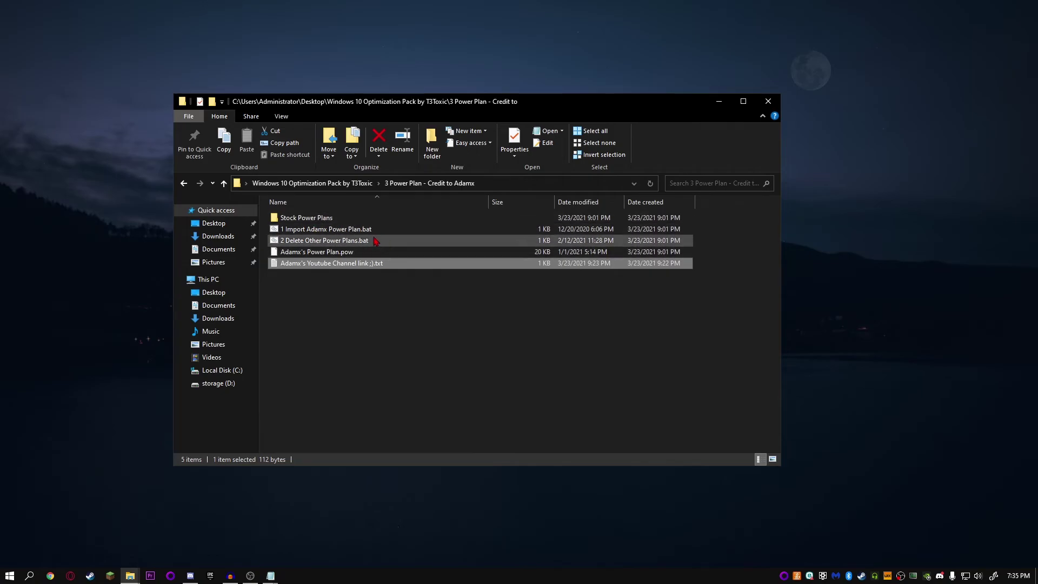
Run 1 Import Adamx Power Plan.bat and 2 Delete Other Power Plans.bat, dismissing each console window
double_click(312, 231)
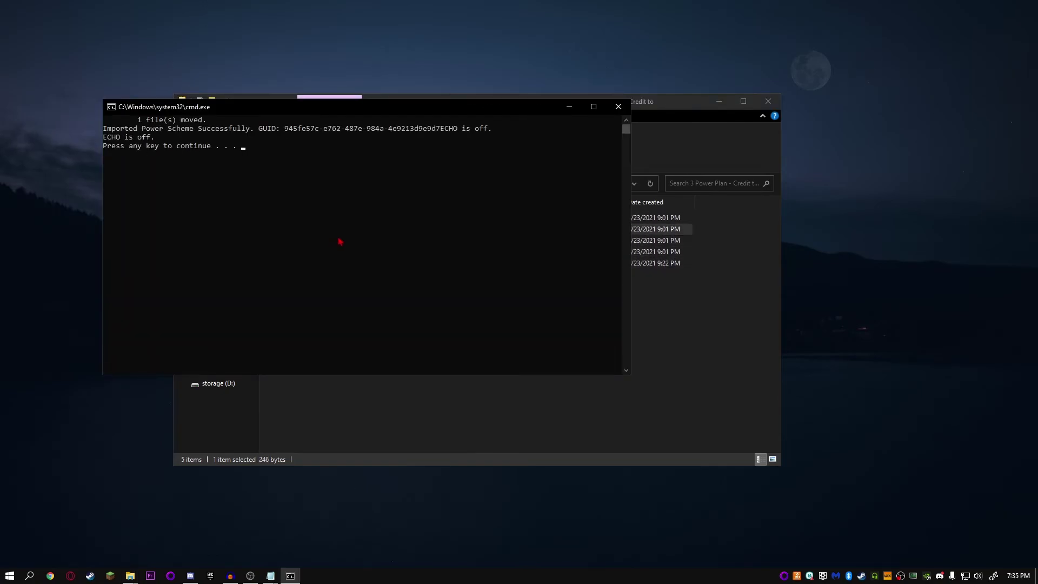
key(Return)
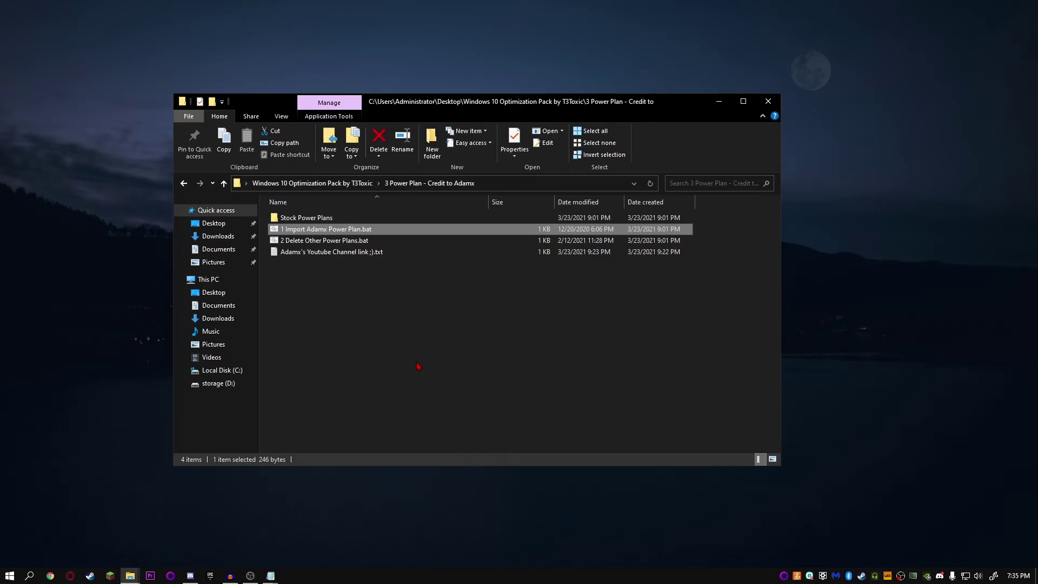
double_click(400, 240)
key(space)
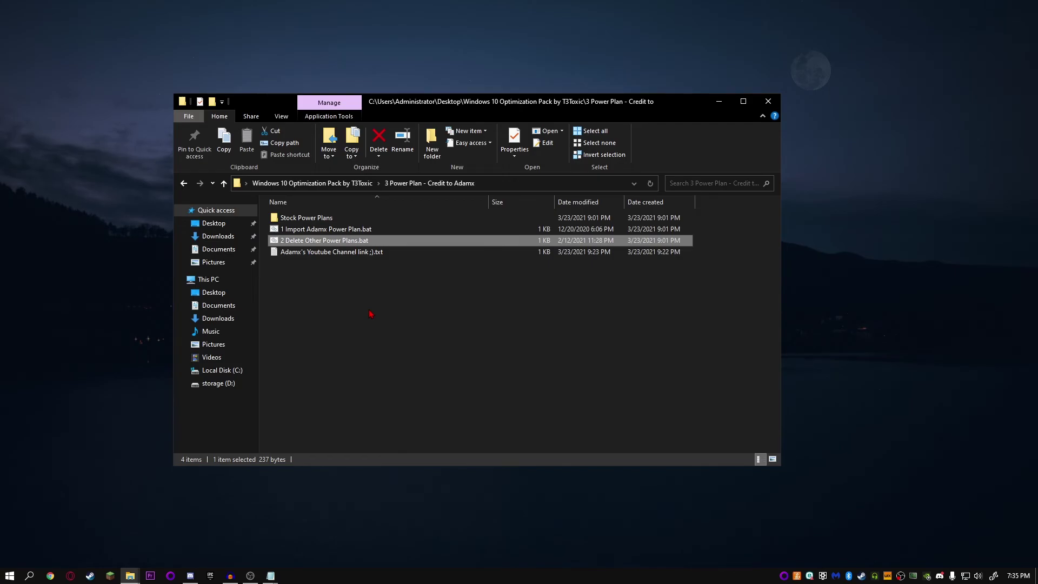
Look through the Stock Power Plans folder for the files that revert the deletion, and return to the pack's main folder
double_click(323, 217)
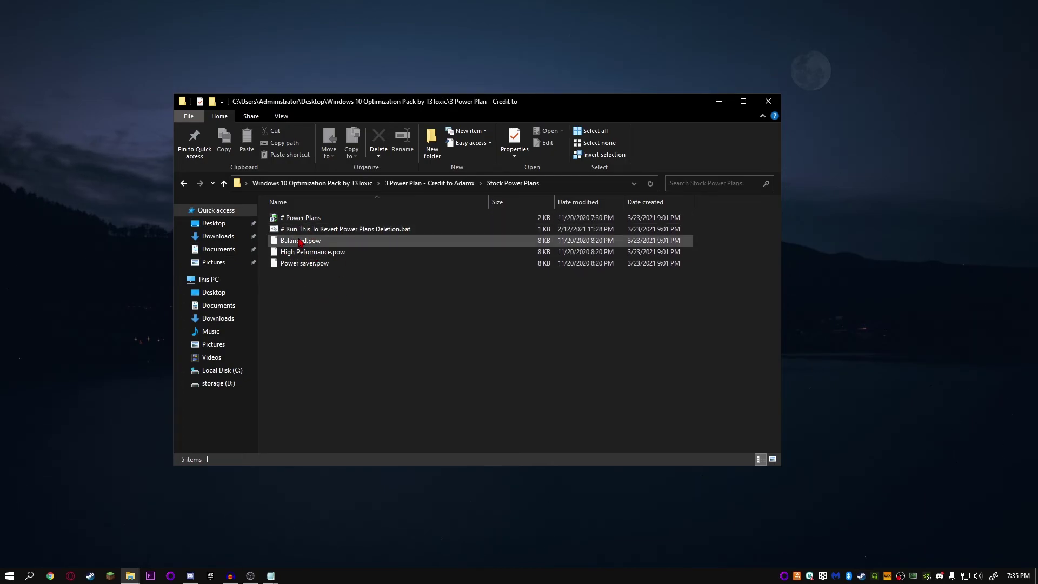
click(224, 183)
click(224, 183)
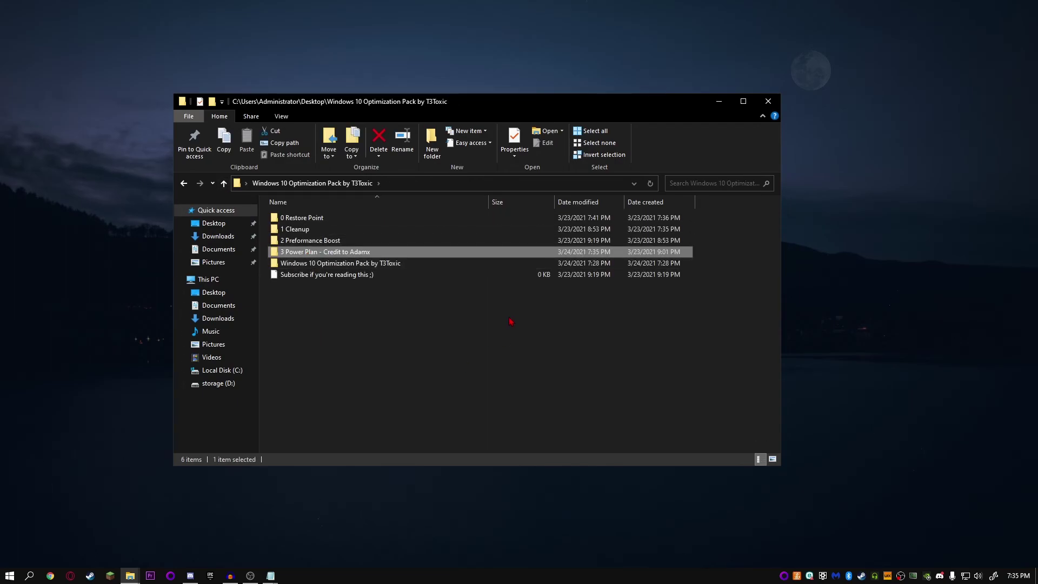
click(615, 381)
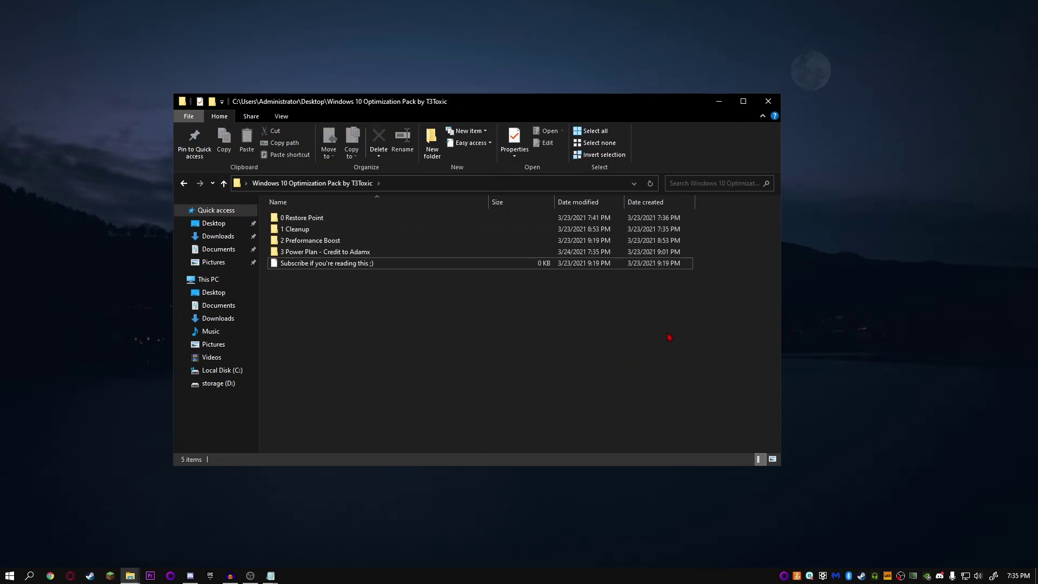